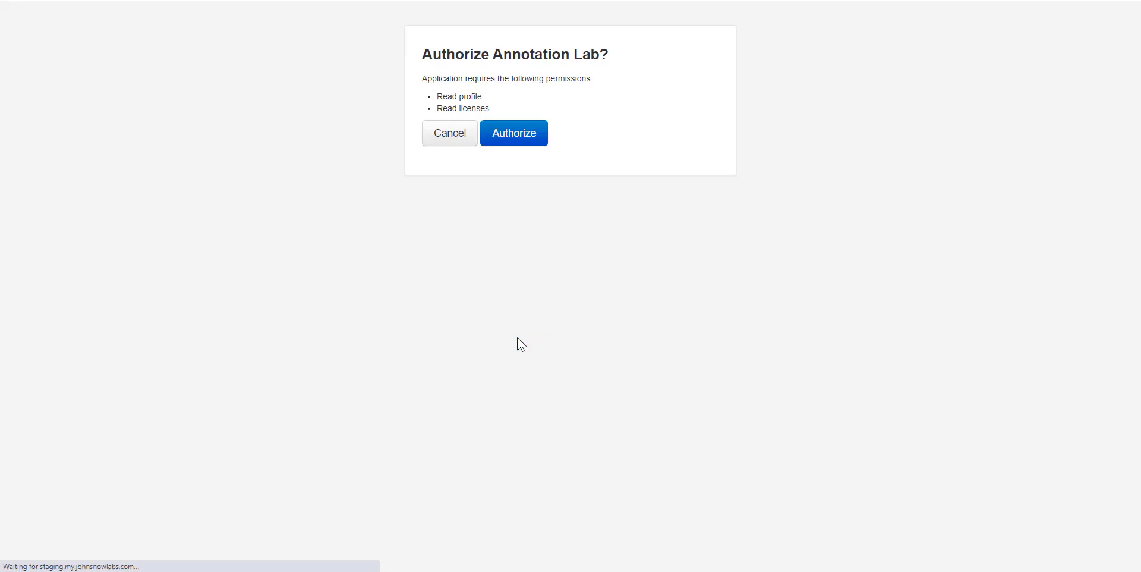
- Authorize Annotation Lab and import the Spark NLP for Healthcare, Spark OCR license expiring 2023-04-03
left_click(514, 138)
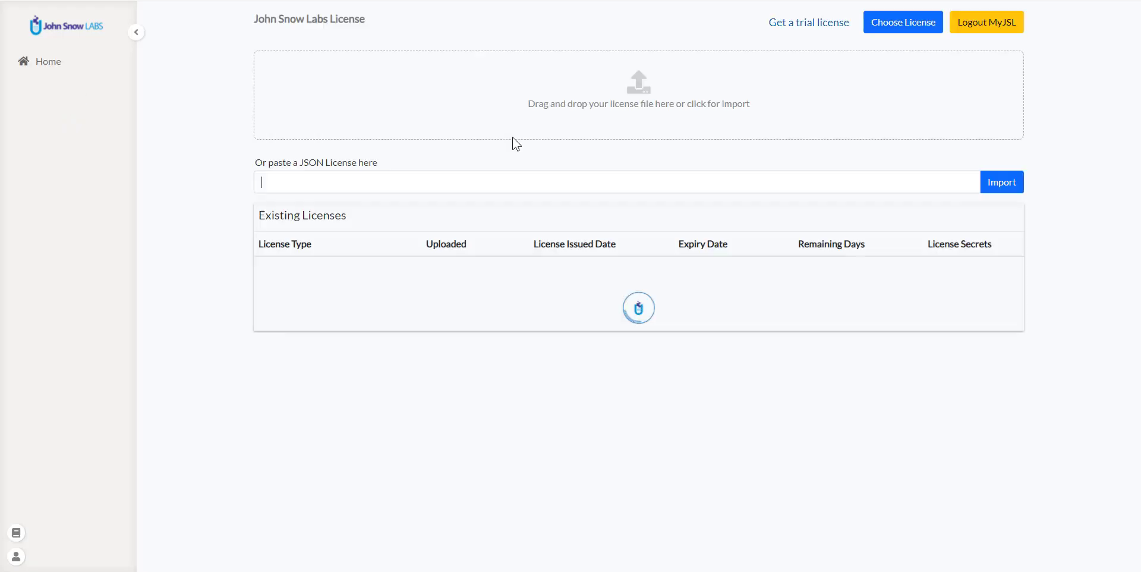
left_click(920, 32)
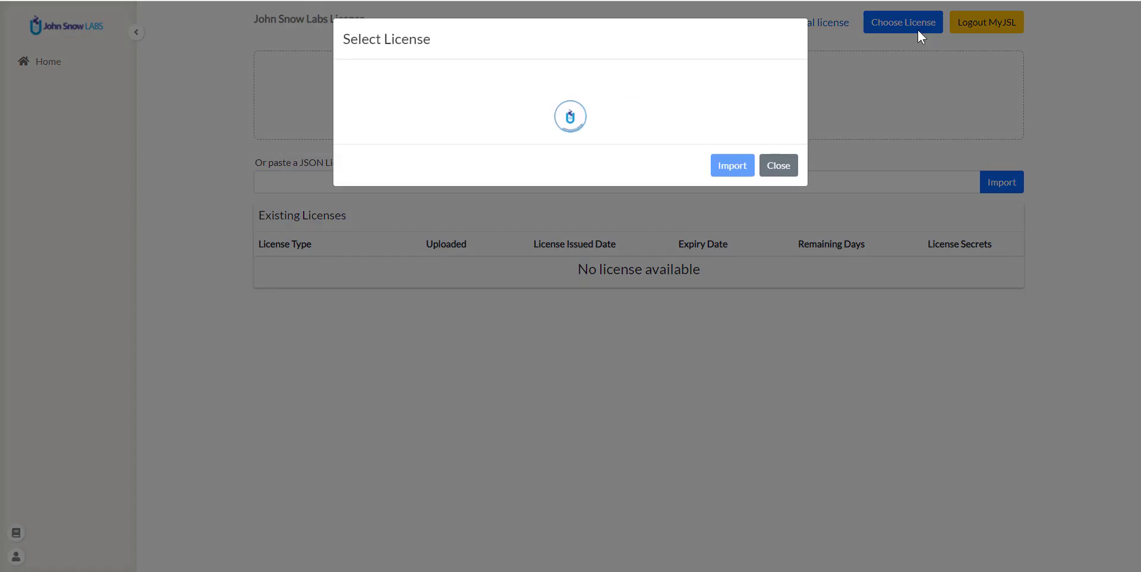
left_click(352, 106)
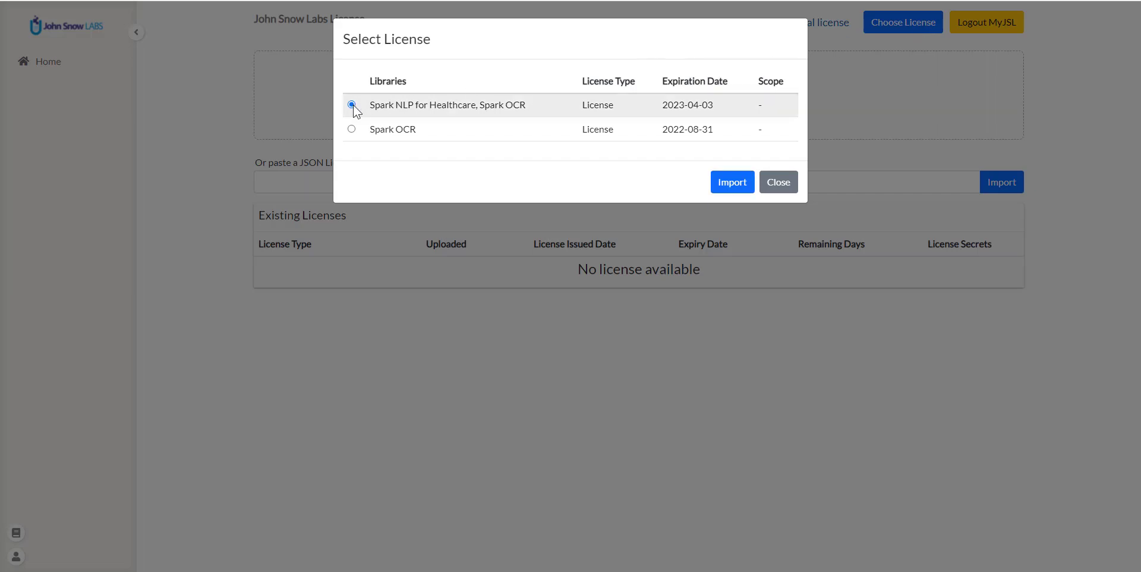
left_click(736, 183)
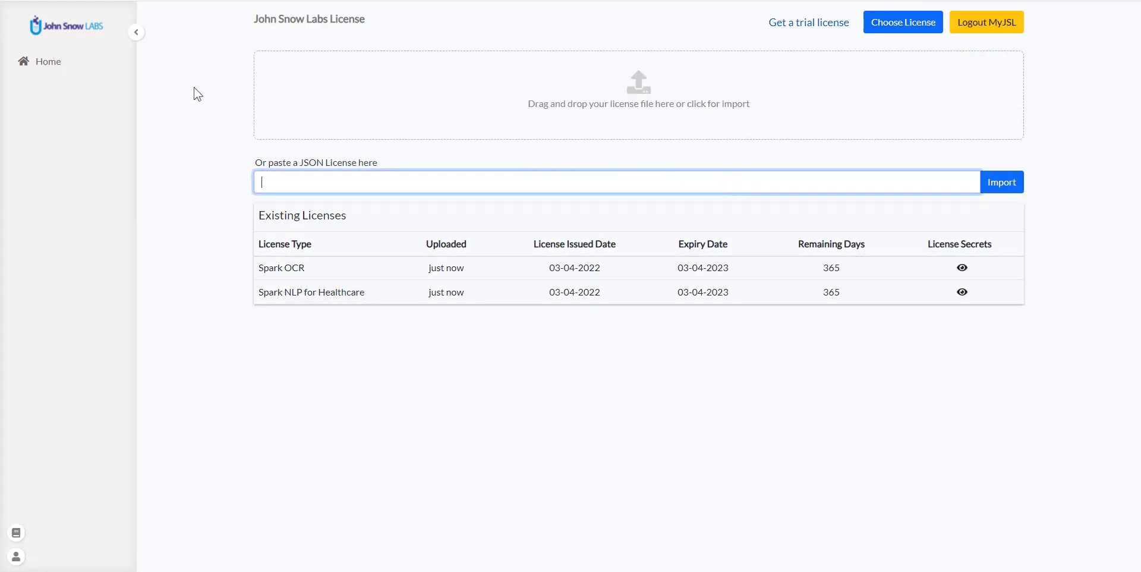
- Create a project named DischargeSummary with the description "Extract clinical entities from Discharge Summary PDF Reports."
left_click(74, 67)
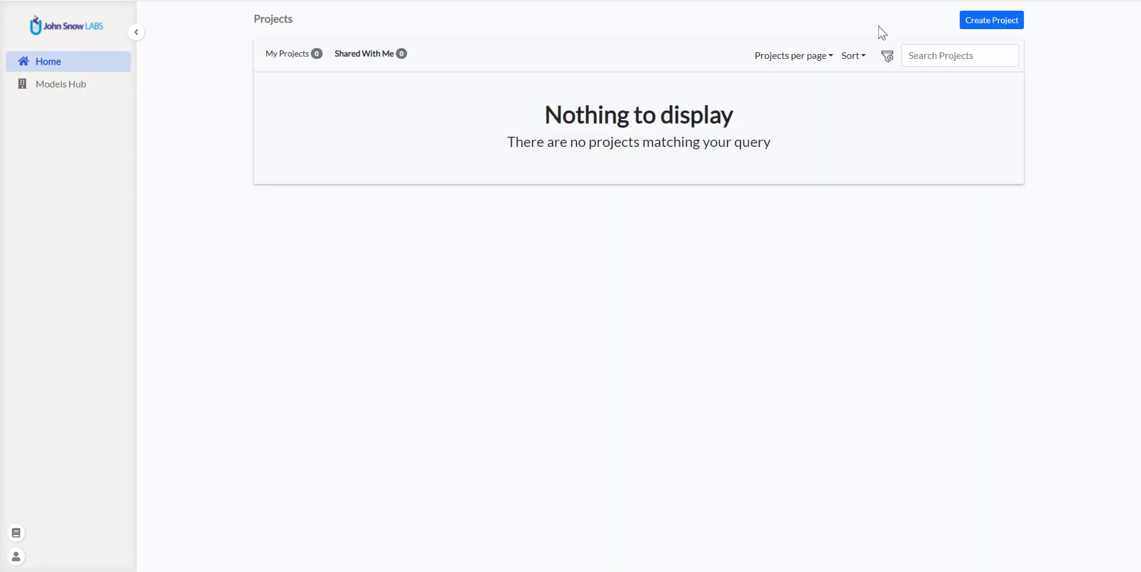
left_click(991, 21)
left_click(663, 78)
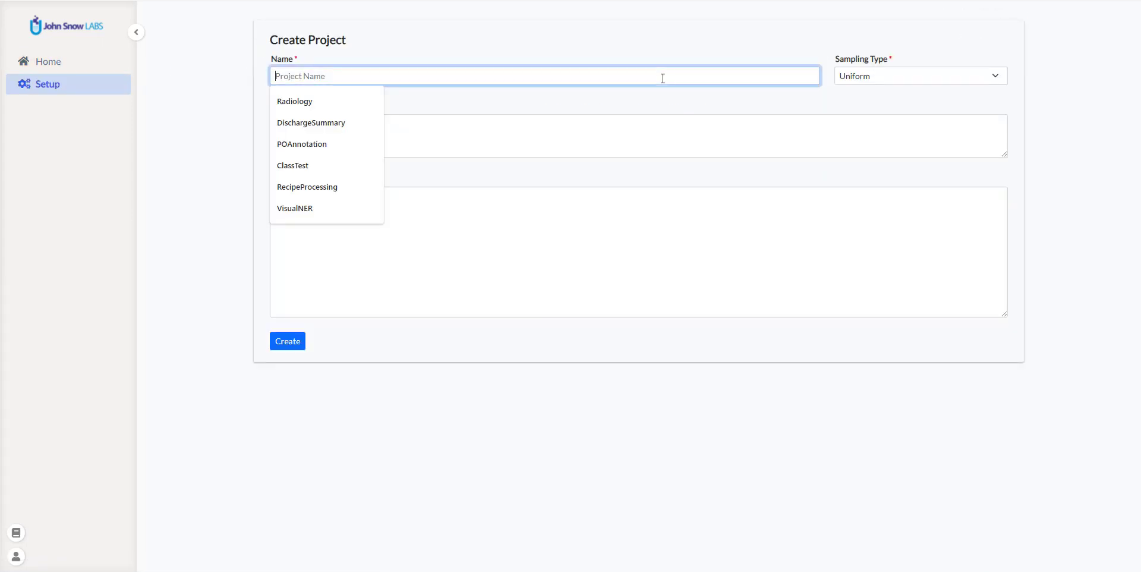
type("DischargeSummary")
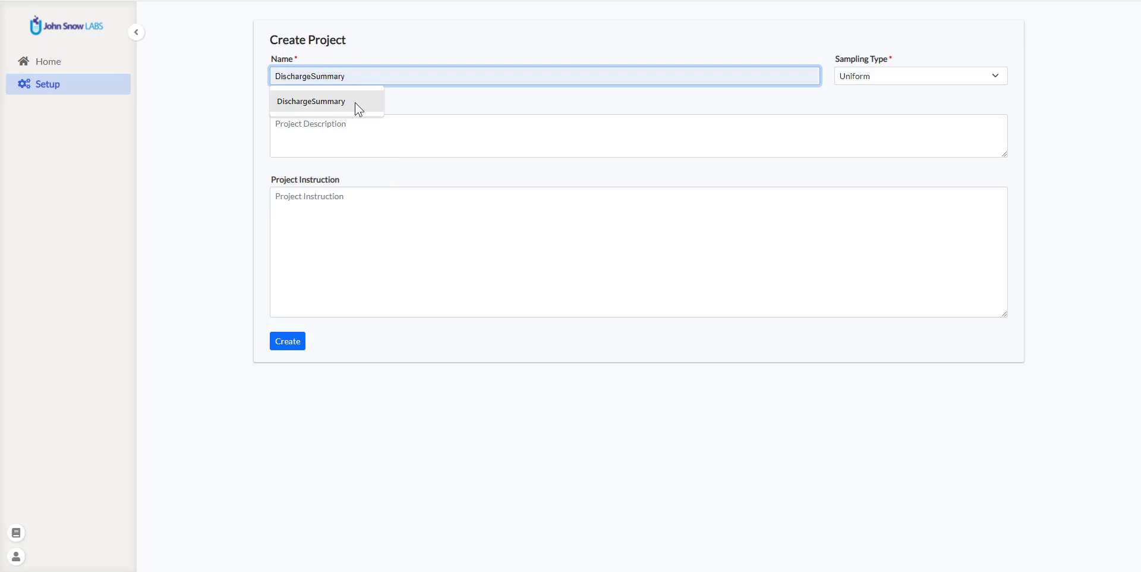
left_click(355, 102)
left_click(362, 127)
type("Extract clinical entities from Discharge Summary PDF Reports.")
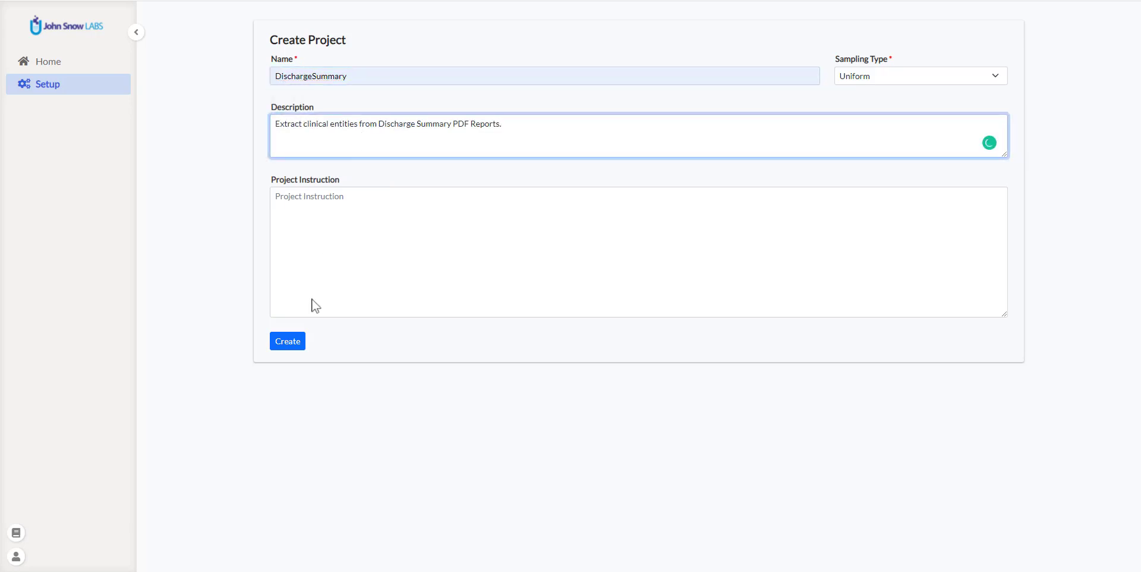
left_click(297, 346)
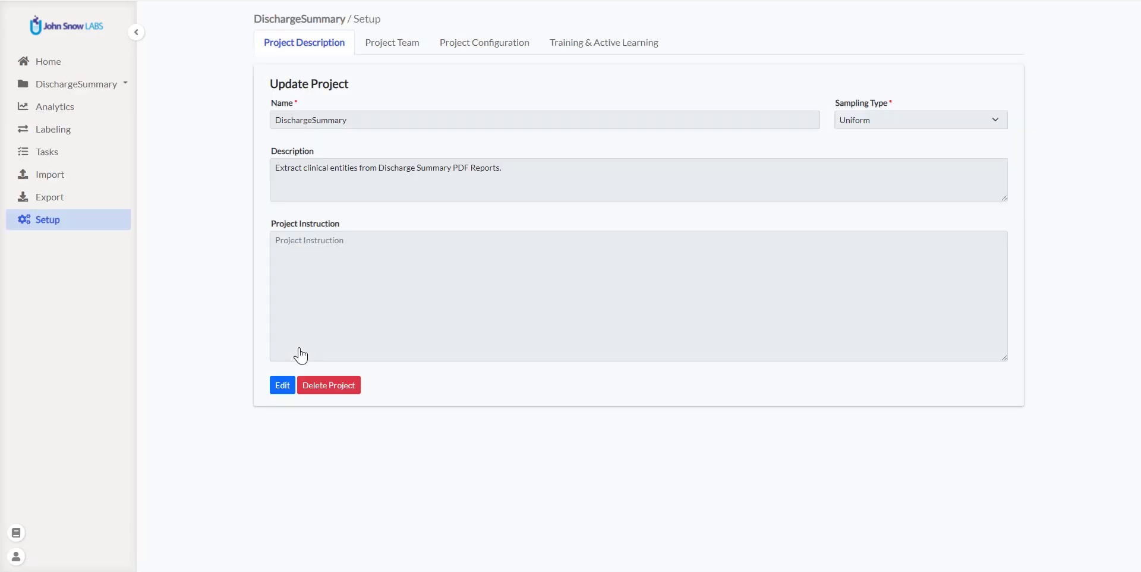
- Apply the Visual NER labeling template to the project configuration, replacing the existing content, and save it
left_click(475, 51)
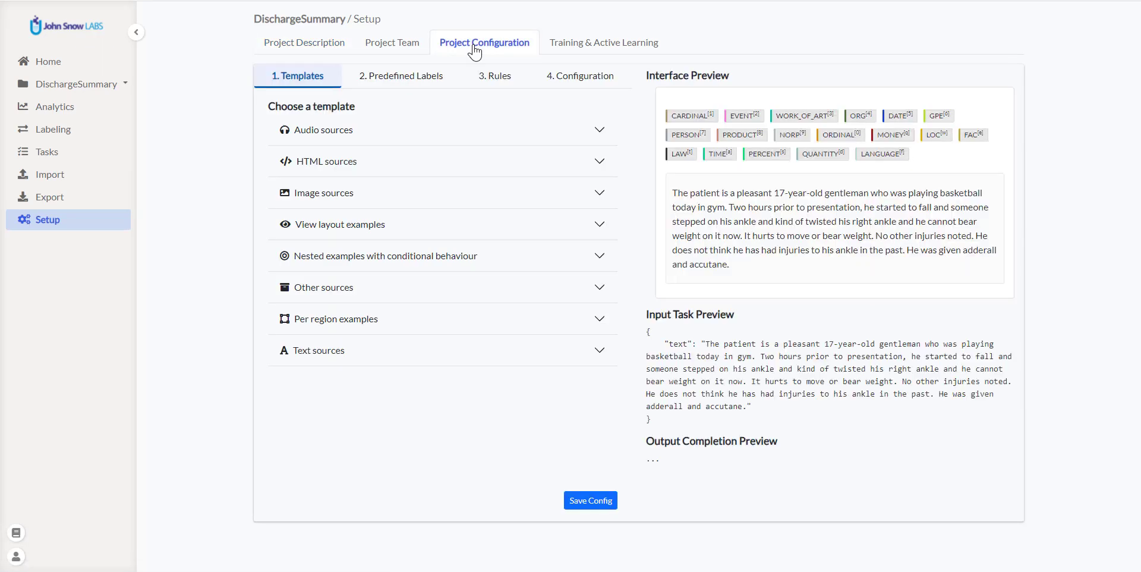
left_click(346, 318)
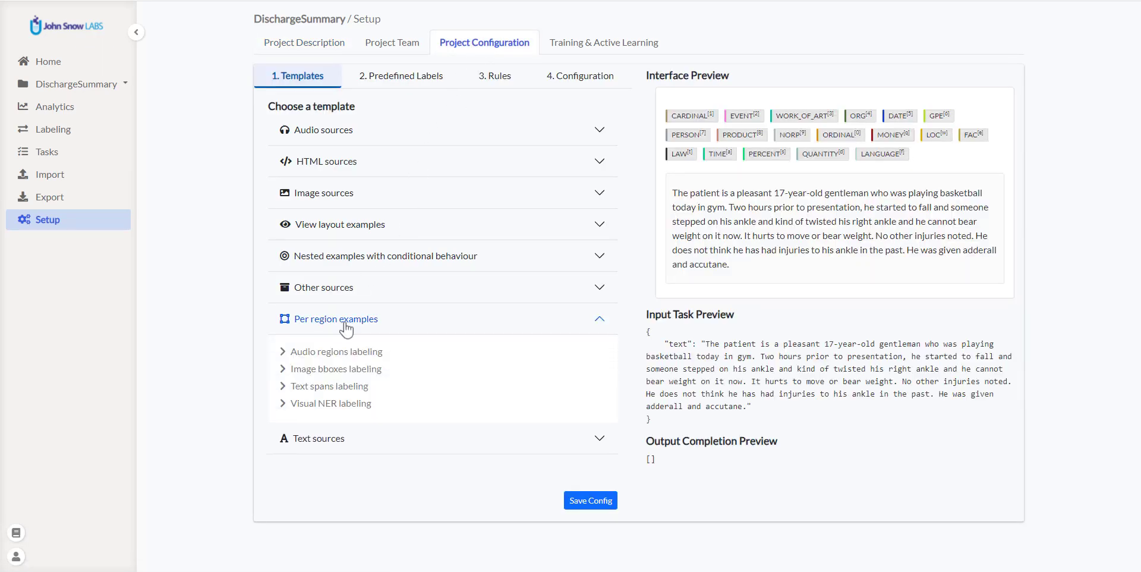
left_click(344, 388)
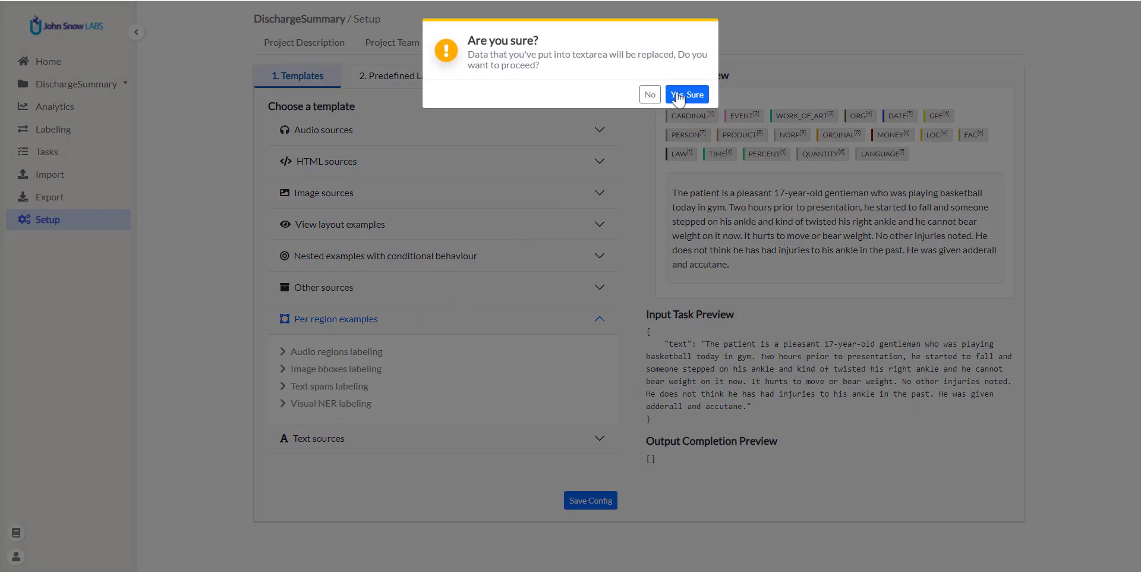
left_click(682, 94)
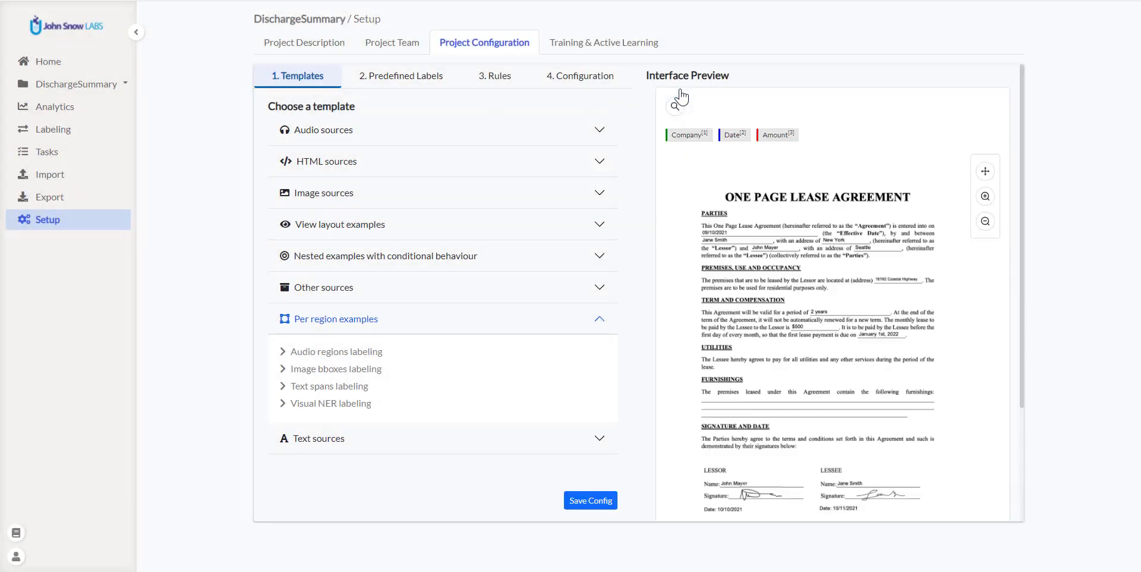
left_click(590, 502)
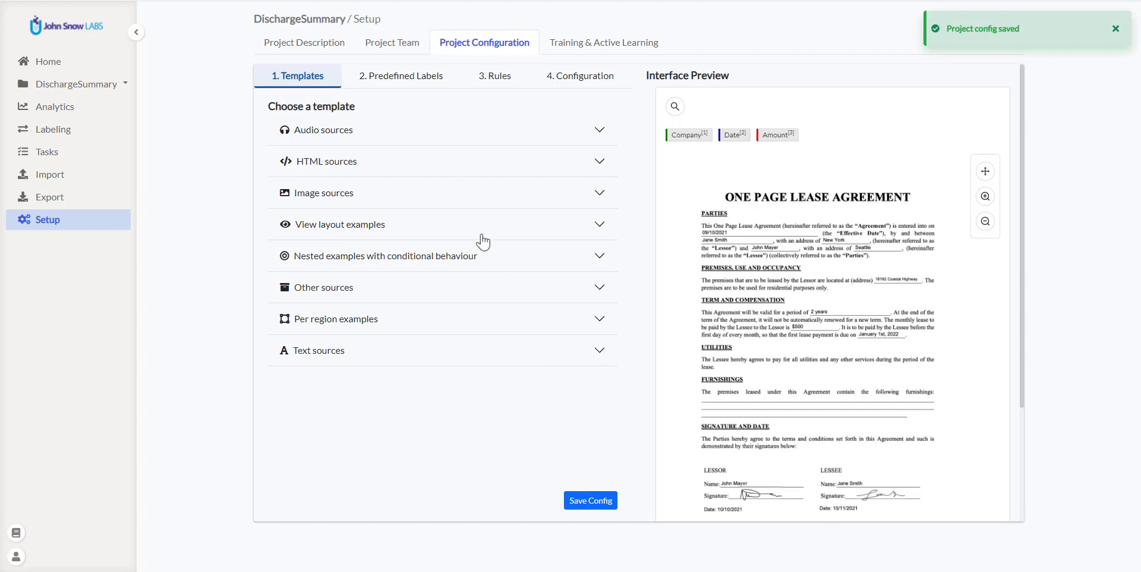
- Add the predefined labels Symptom, Diagnosis and Drug from VISUALNER_CLINICAL and save the configuration without deploying the preannotation server
left_click(418, 80)
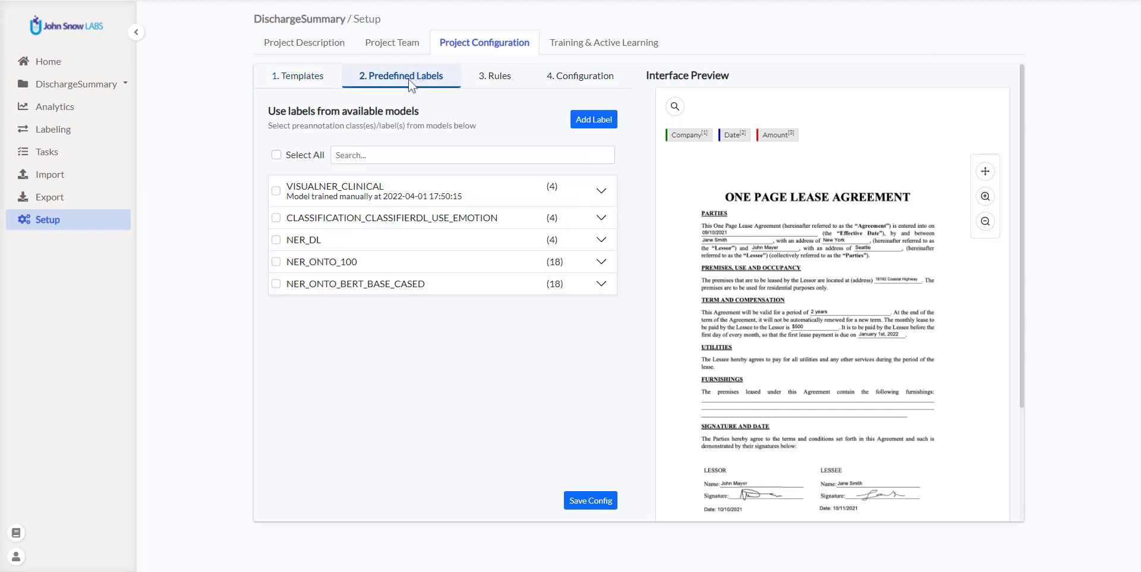
left_click(299, 193)
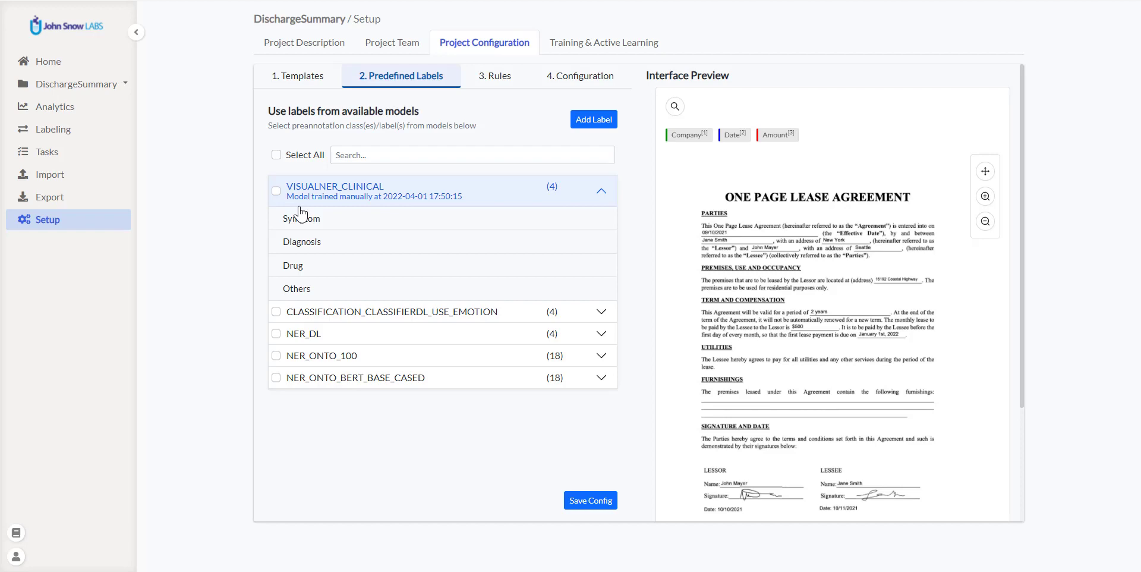
left_click(302, 218)
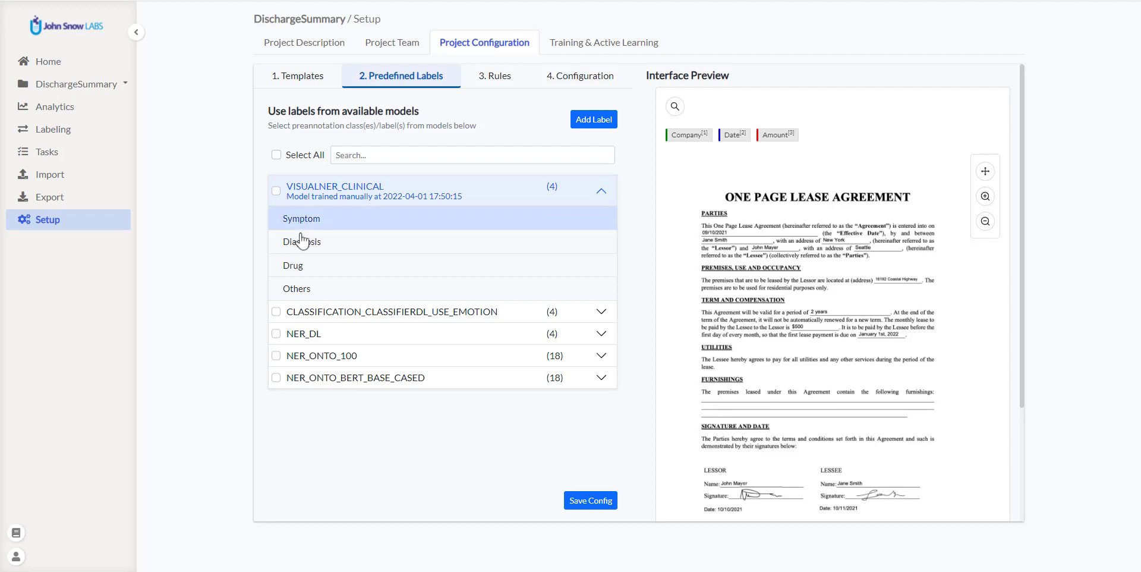
left_click(303, 244)
left_click(304, 267)
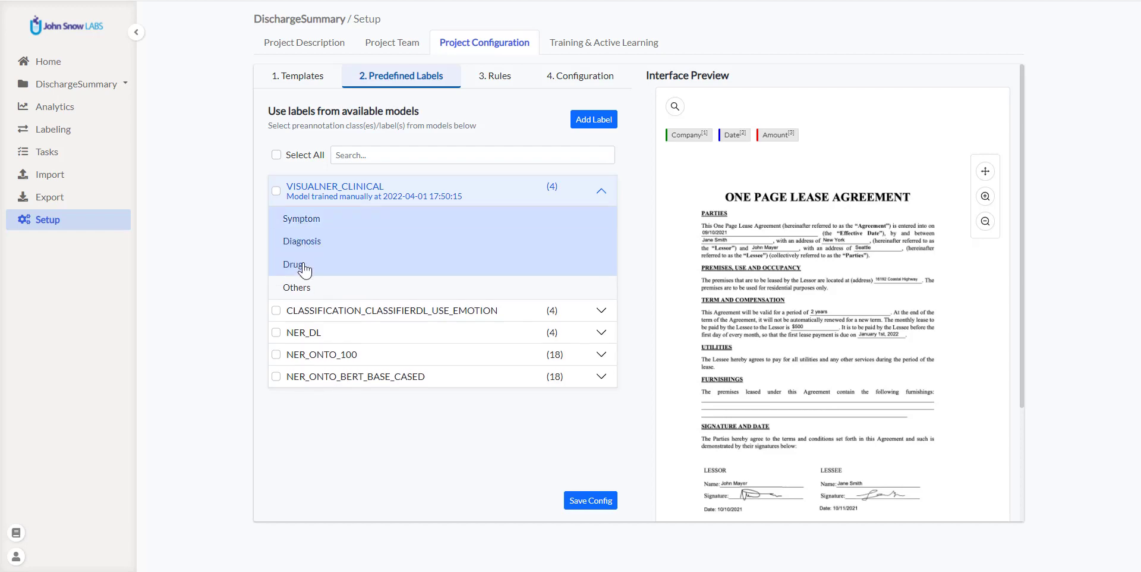
left_click(592, 120)
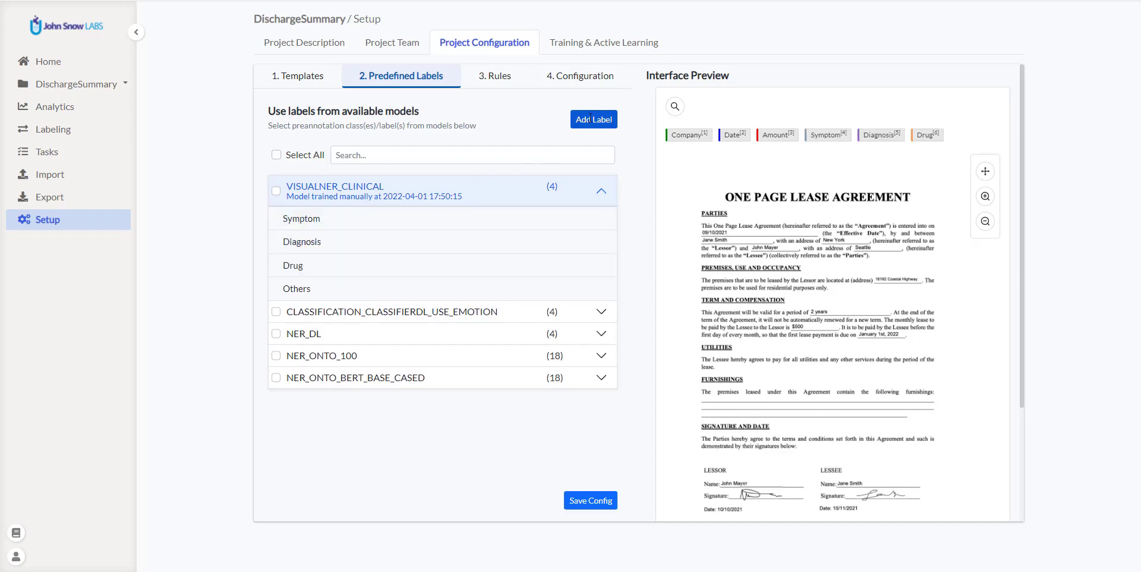
left_click(601, 503)
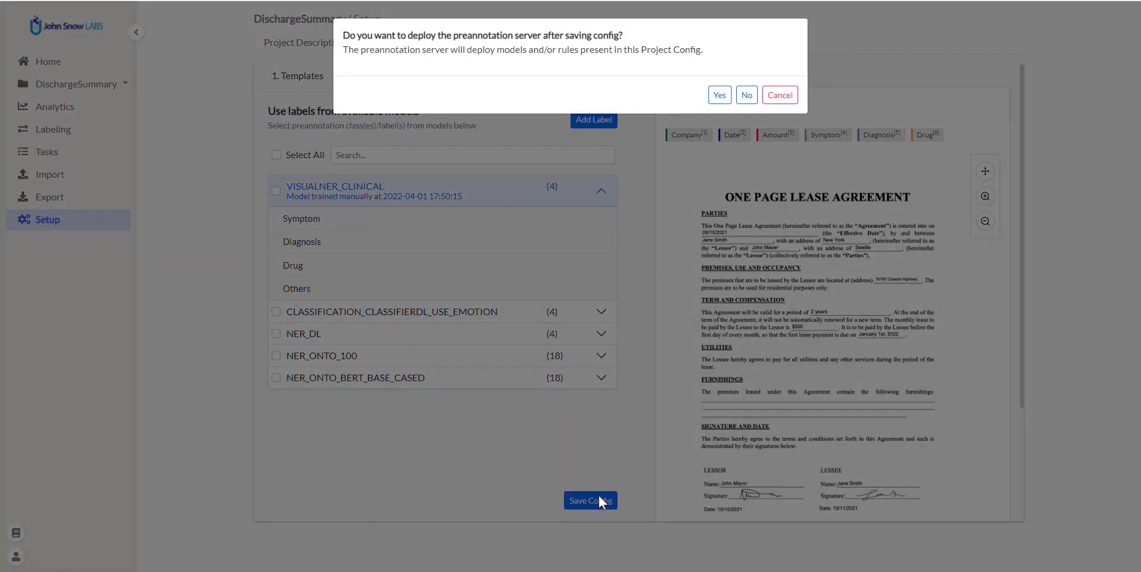
left_click(747, 95)
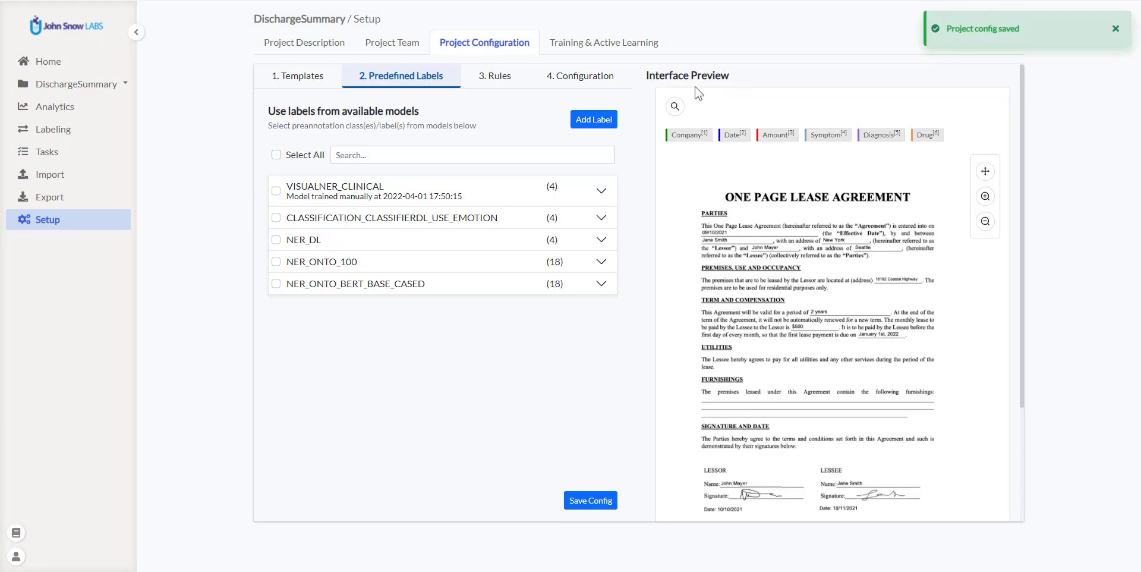
- Delete the Company, Date and Amount label lines from the project's configuration code
left_click(578, 78)
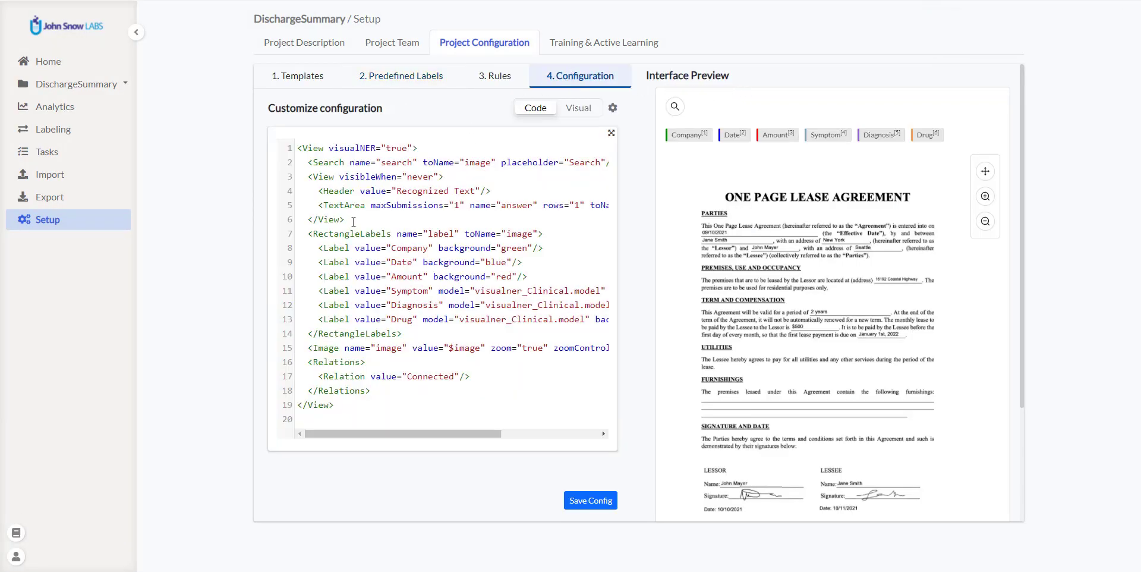
left_click_drag(318, 248, 317, 288)
key("BackSpace")
- Set the Symptom label's background to Red in the configuration code
key("End")
key("Left")
key("Left")
key("Left")
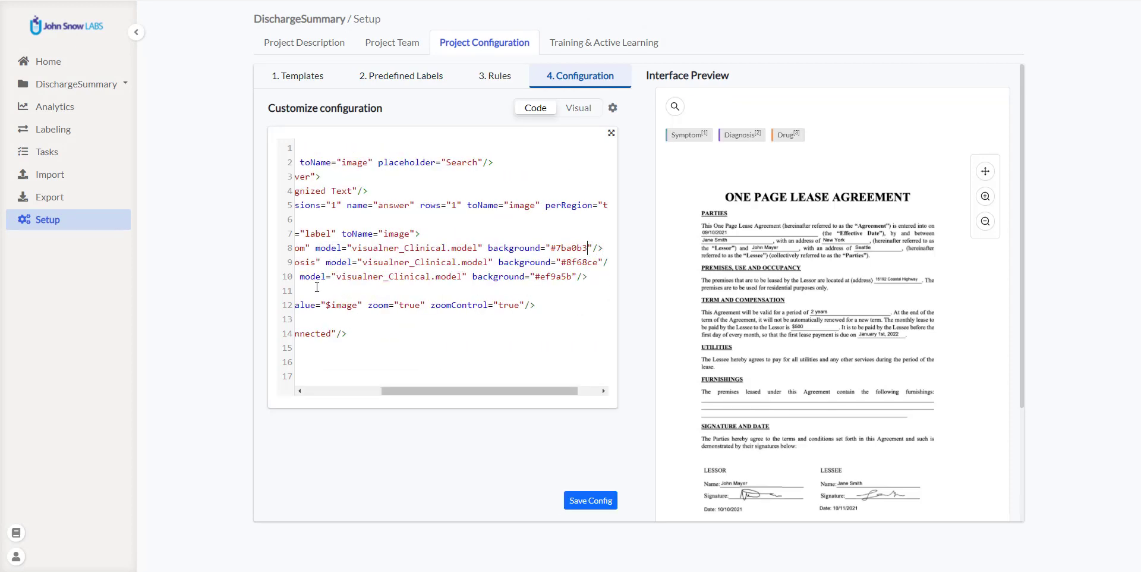
key("ctrl+shift+Left")
key("BackSpace")
key("BackSpace")
type("Red")
- Set the Diagnosis label's background to Blue in the configuration code
key("Down")
key("Left")
key("ctrl+shift+Right")
key("ctrl+shift+Right")
key("ctrl+shift+Right")
key("ctrl+shift+Left")
type("Blue")
- Set the Drug label's background to Green and save the configuration, agreeing to deploy the preannotation server
key("Down")
key("ctrl+shift+Left")
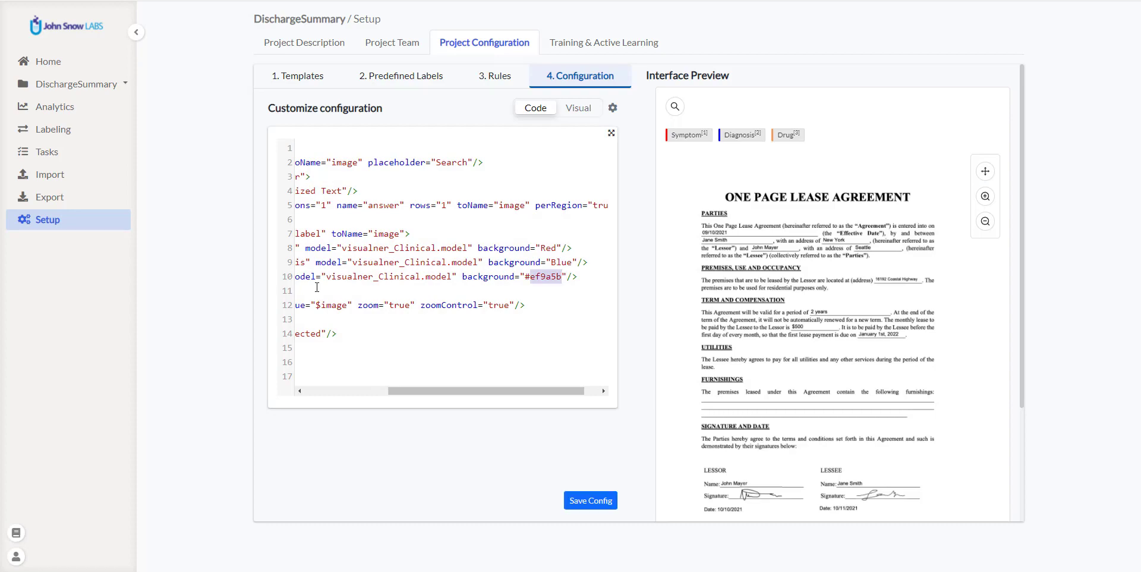
type("Green")
left_click(585, 500)
left_click(718, 98)
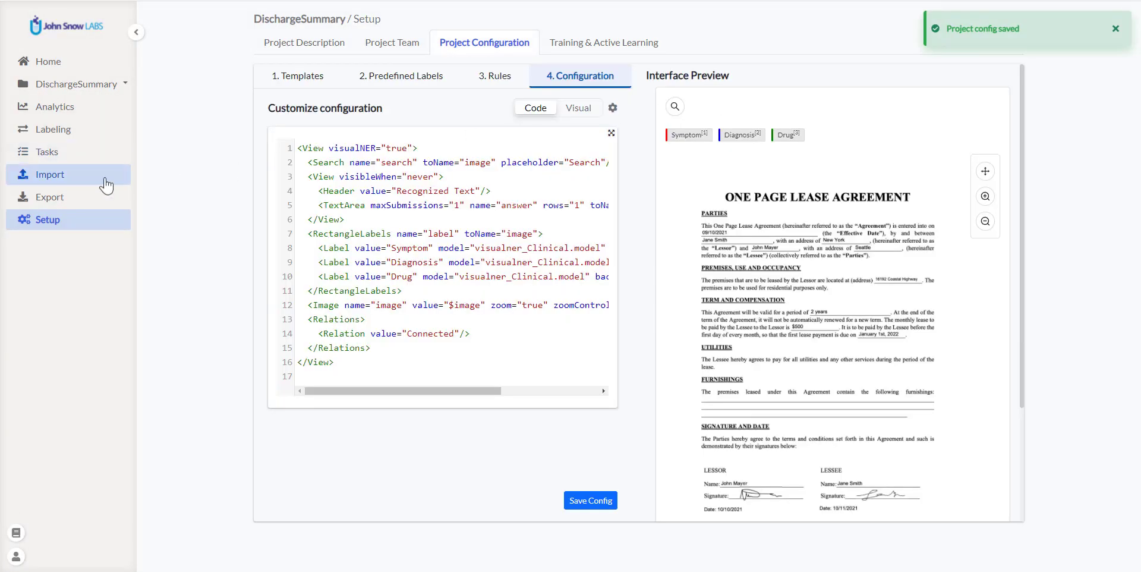
- Import the file 1.pdf from the 10 new tasks folder into the DischargeSummary project
left_click(89, 180)
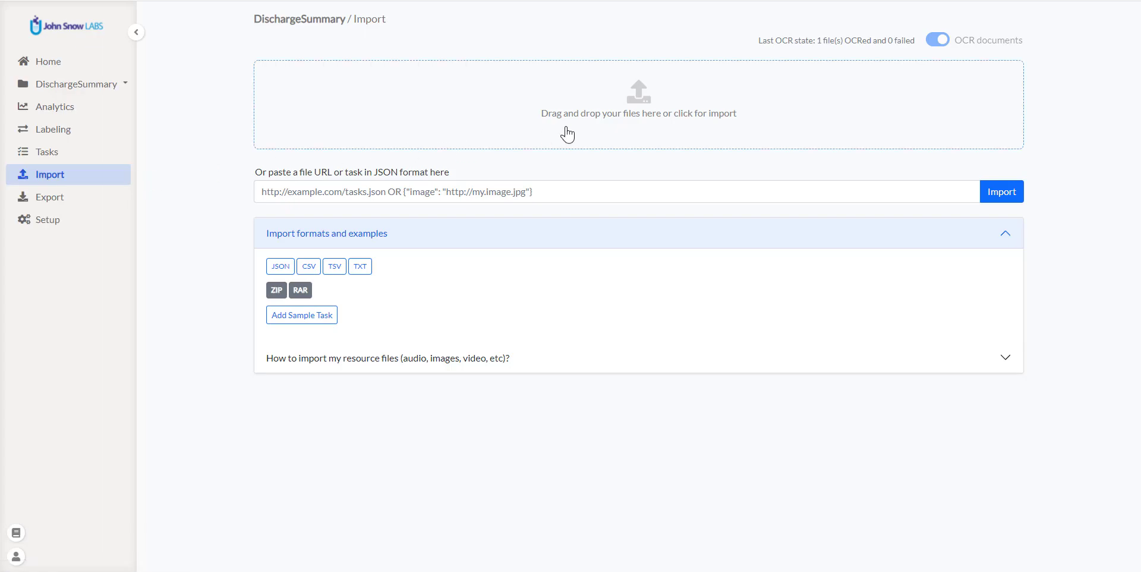
left_click(568, 135)
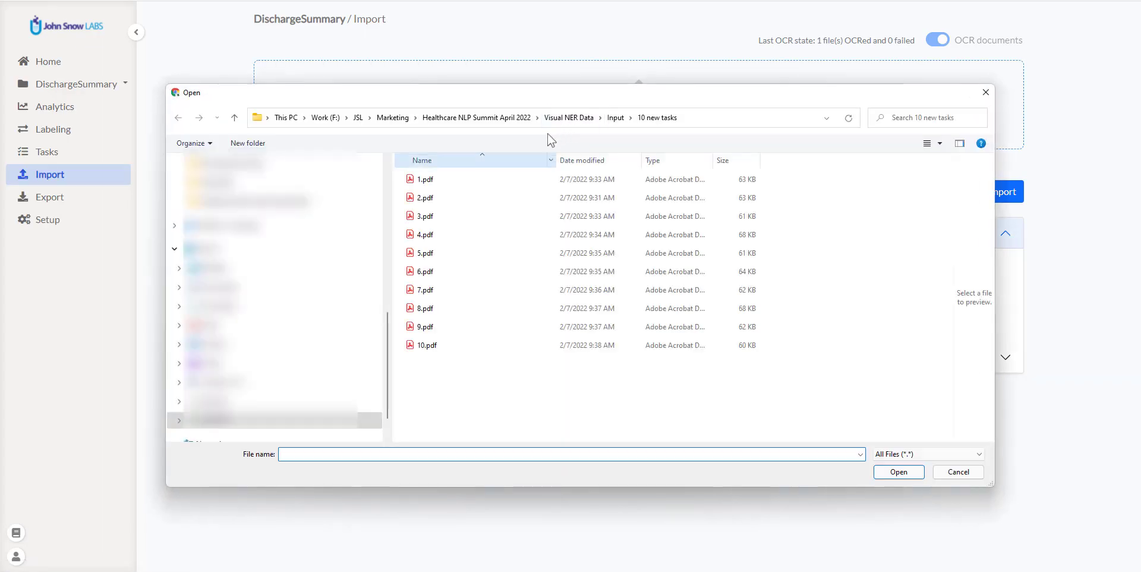
left_click(445, 180)
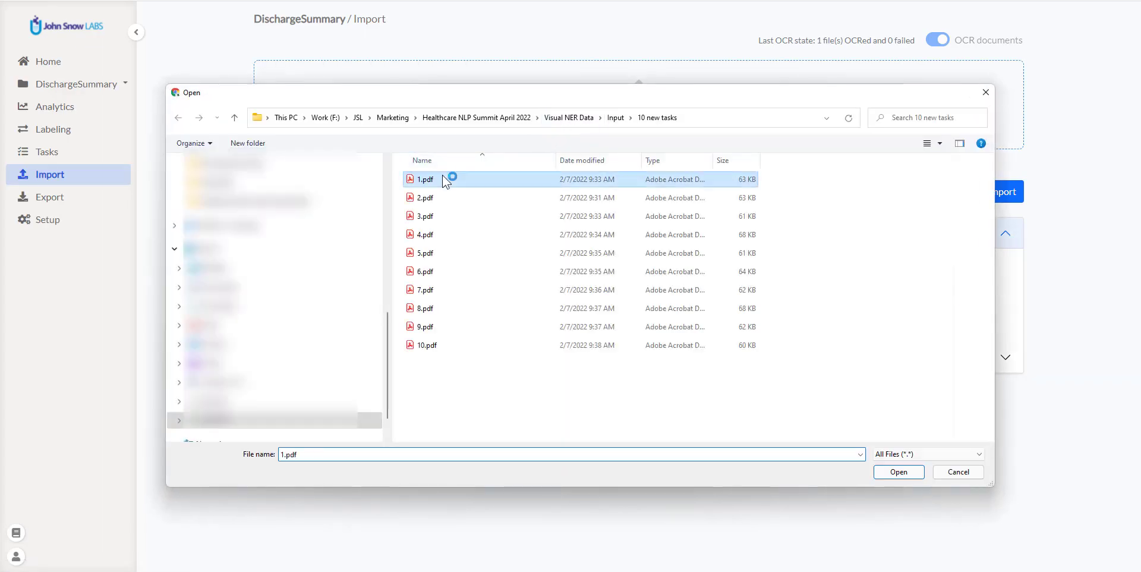
left_click(892, 472)
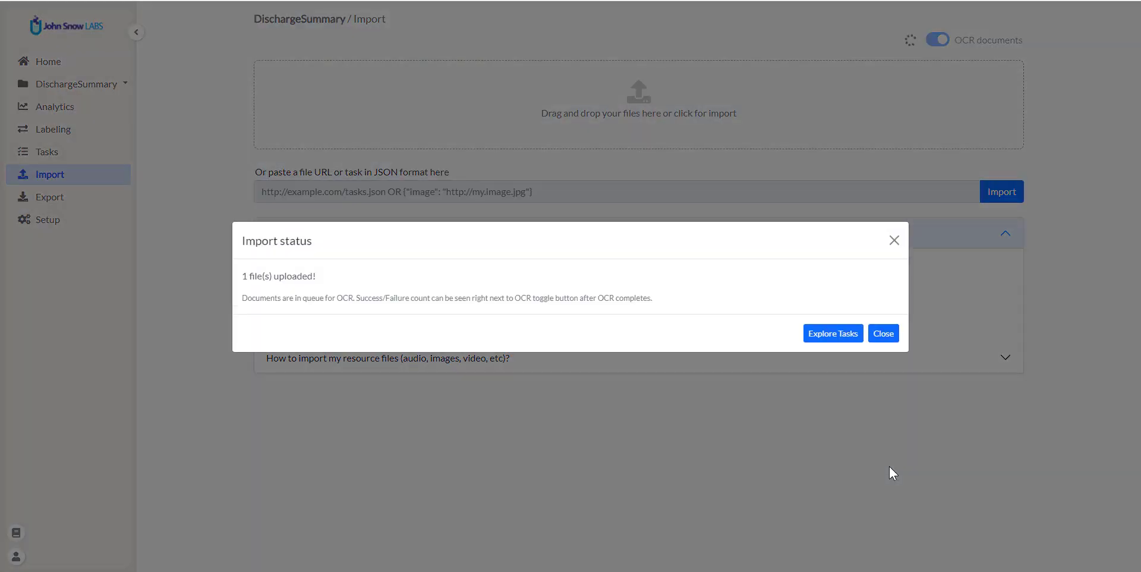
- Open the imported 1.pdf task from the task list and look over its first page and labels
left_click(856, 335)
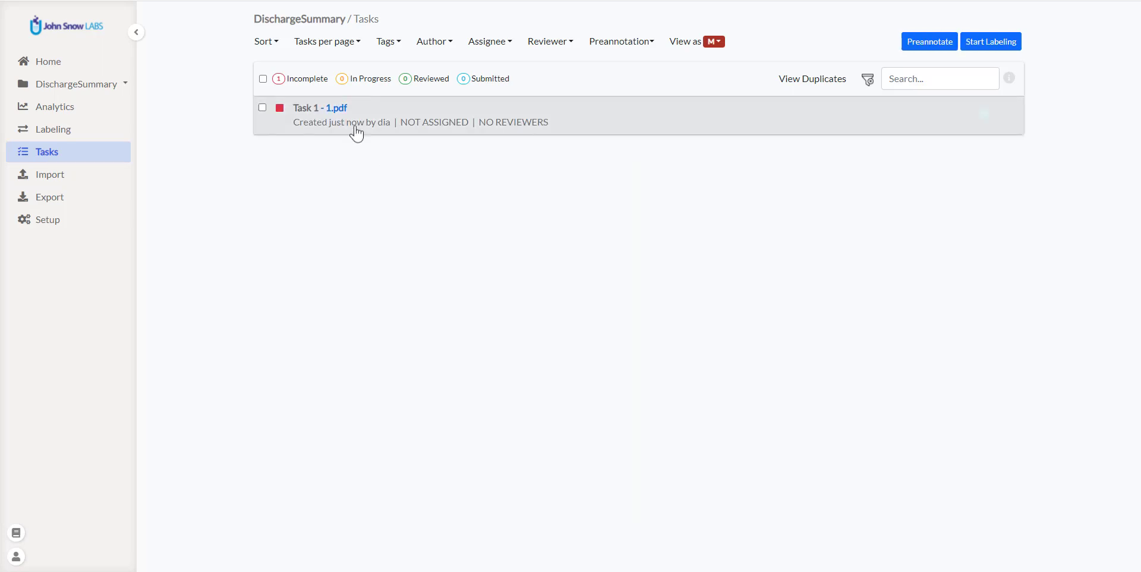
left_click(331, 108)
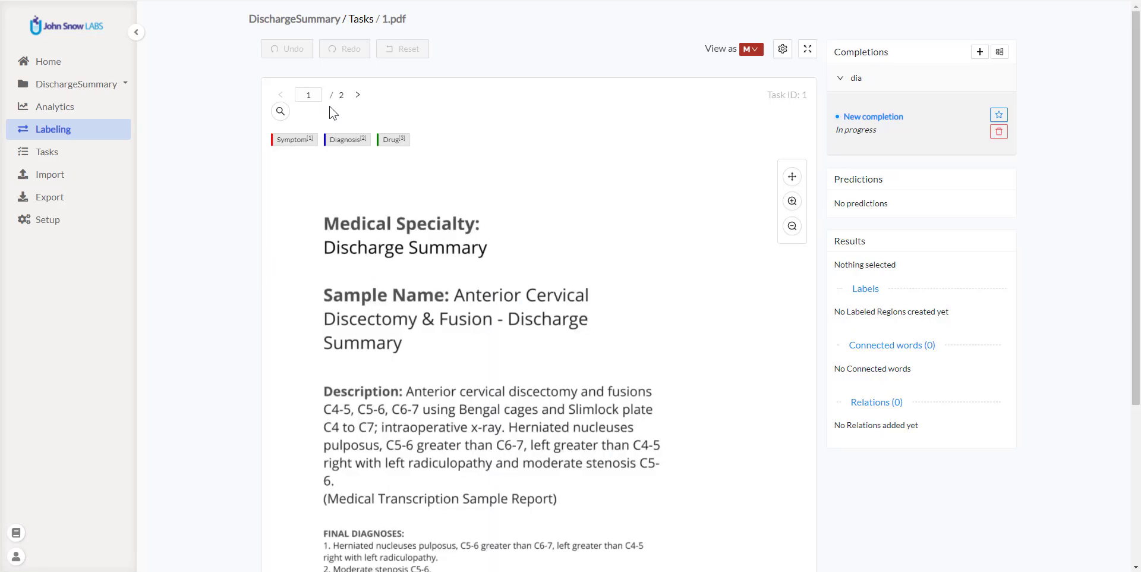
scroll(434, 178, "down", 3)
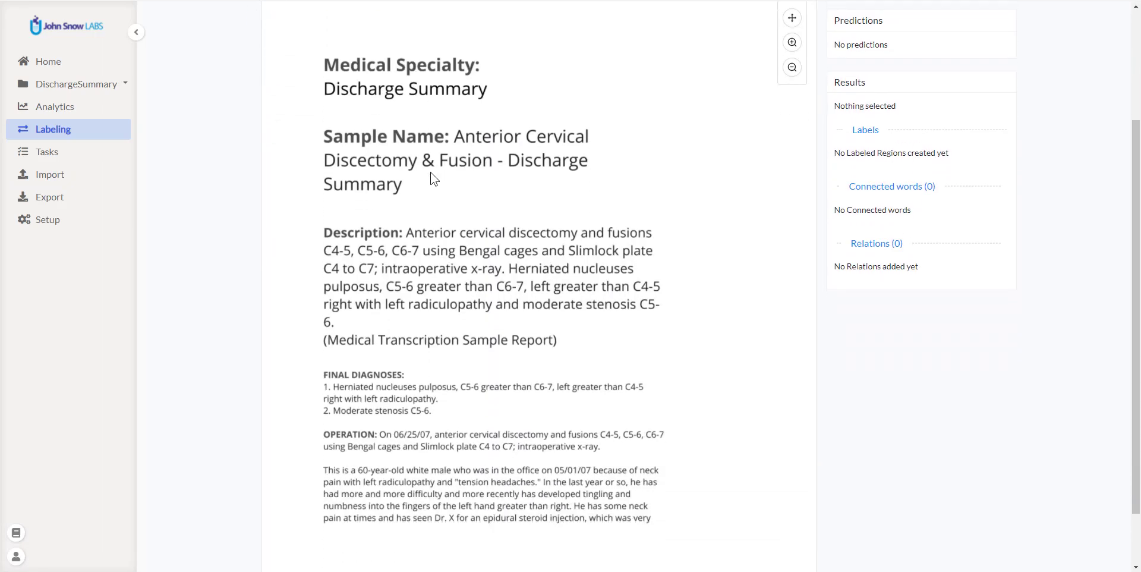
scroll(434, 178, "up", 2)
scroll(434, 178, "up", 2)
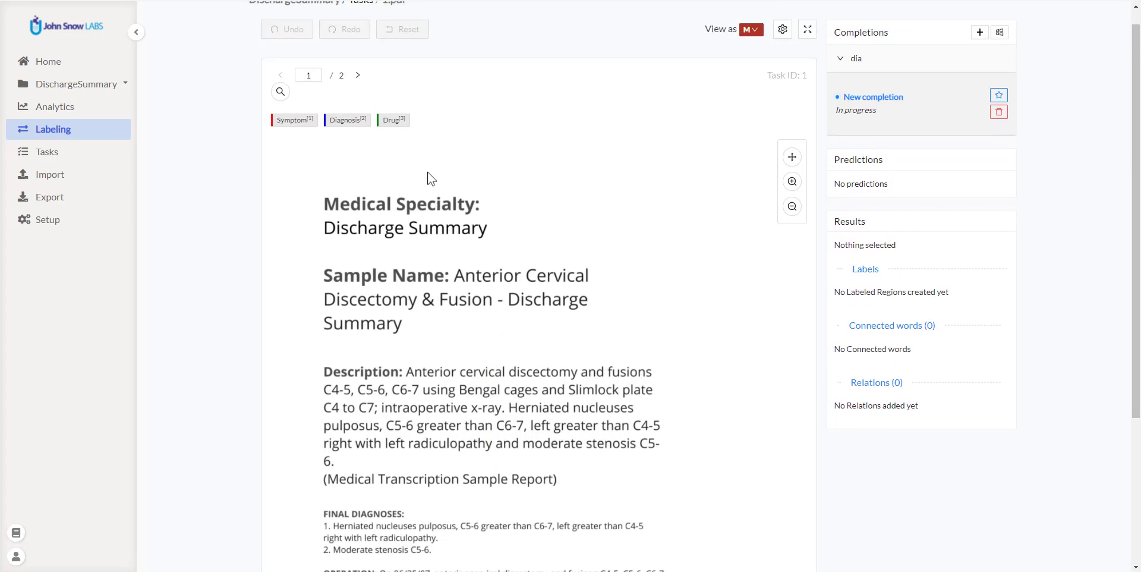
- Preannotate the 1.pdf task from the task list with visualner_Clinical.model
left_click(107, 153)
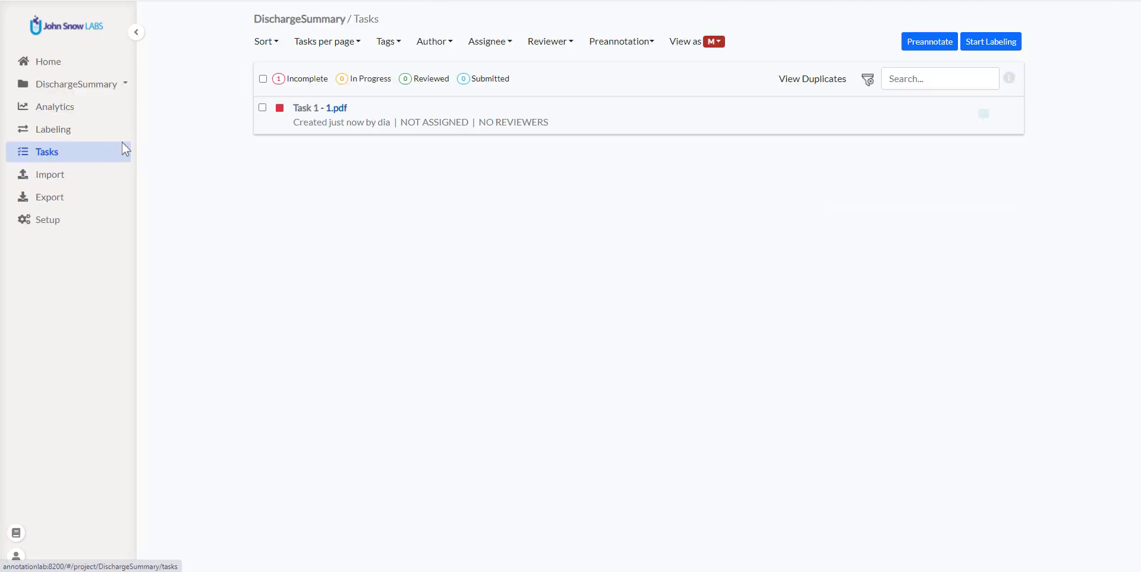
left_click(262, 107)
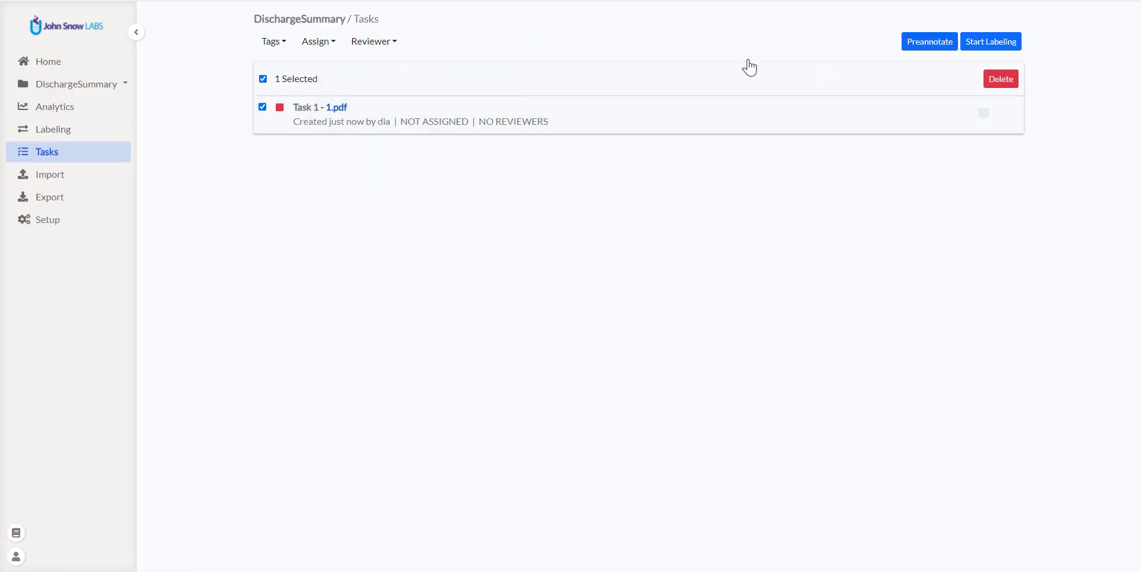
left_click(928, 43)
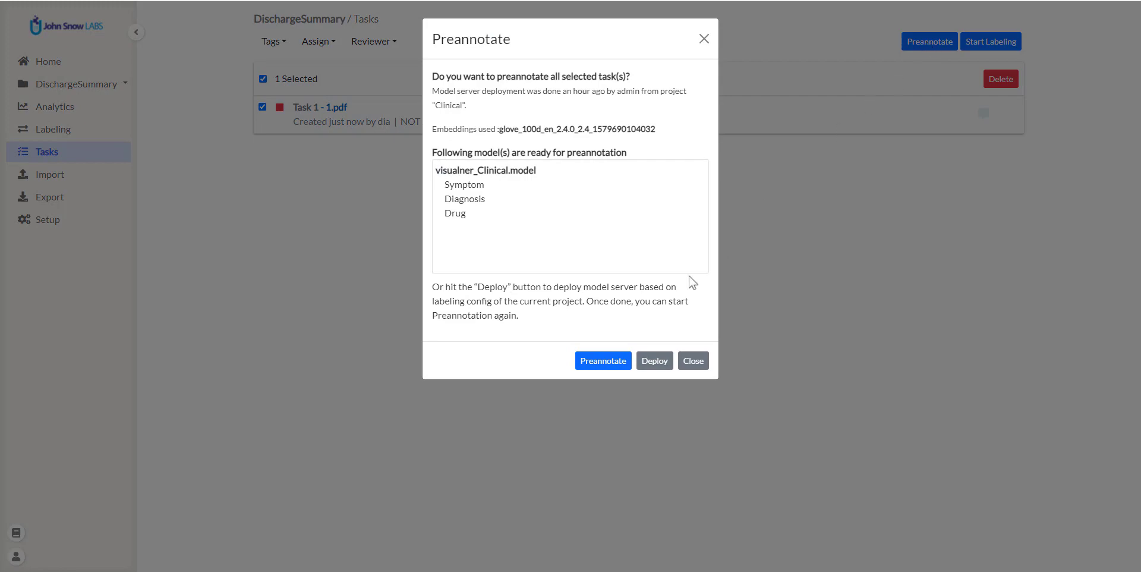
left_click(603, 361)
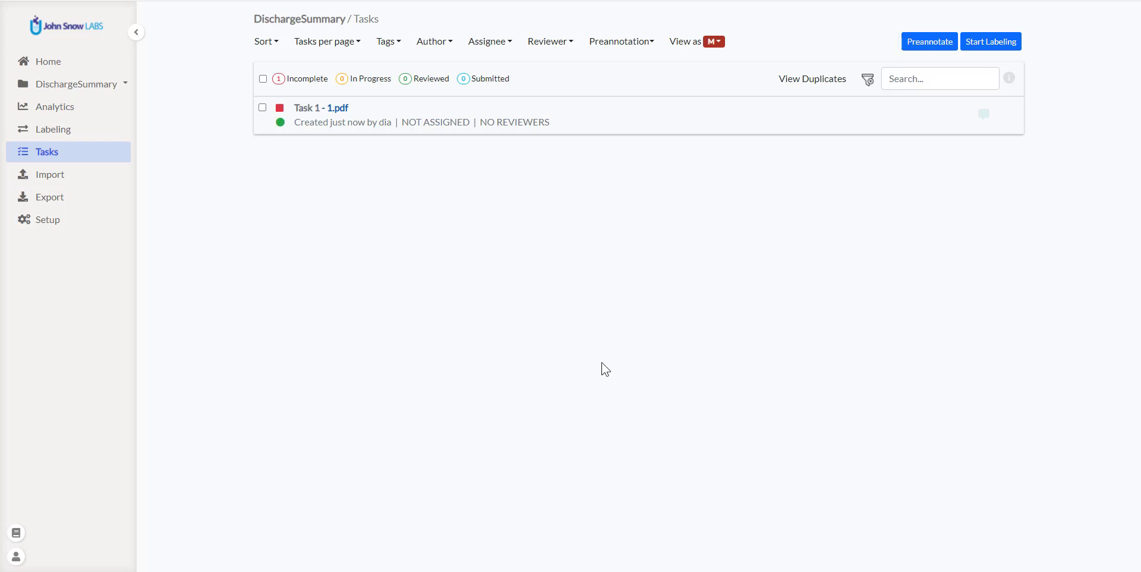
- Open the preannotated 1.pdf task, look over its predicted labels, and copy the Spark OCR prediction into a new completion
left_click(318, 113)
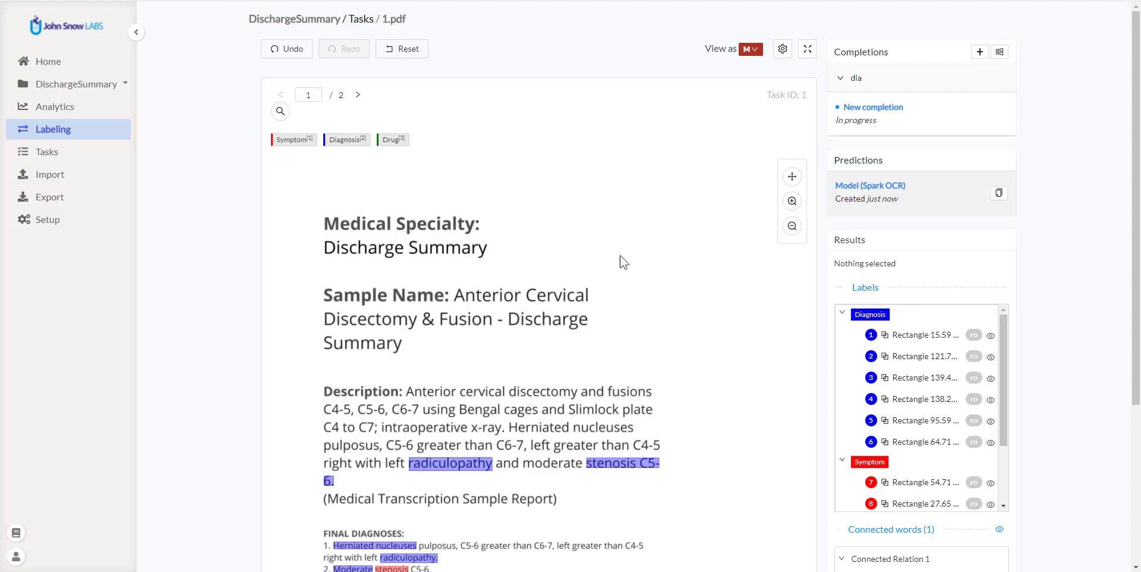
scroll(620, 257, "down", 3)
scroll(620, 257, "up", 3)
left_click(1000, 195)
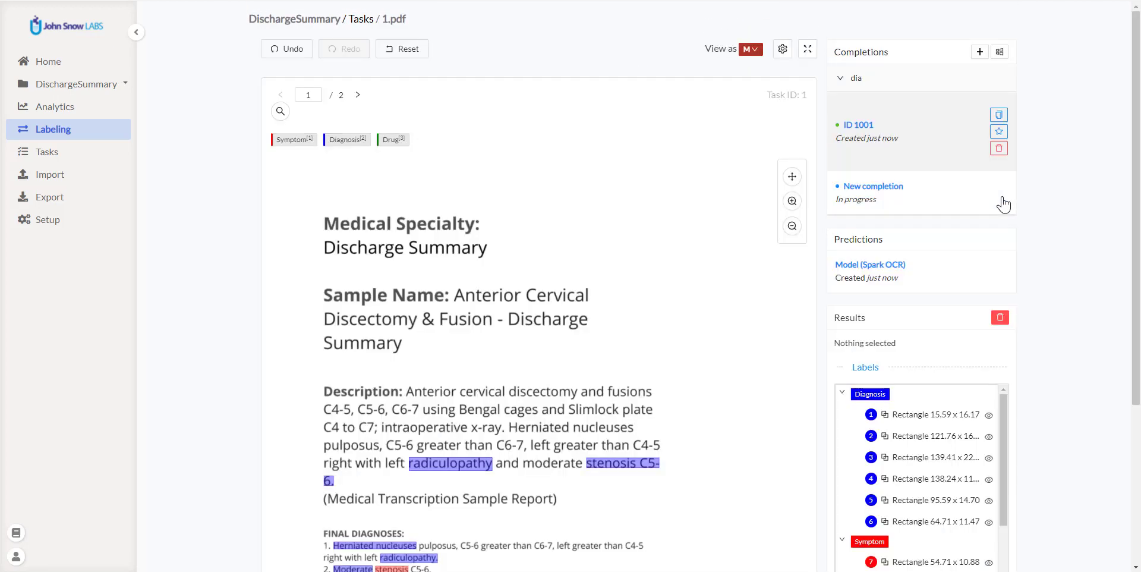
- Label "Herniated nucleuses pulposus," in the Description paragraph as Diagnosis
left_click(349, 141)
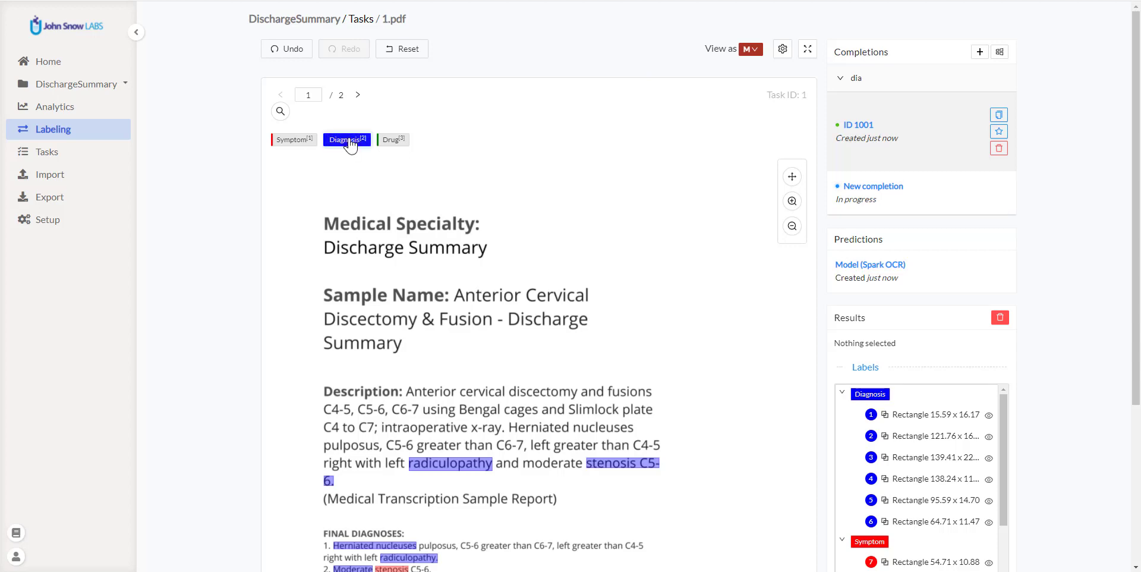
left_click(519, 426)
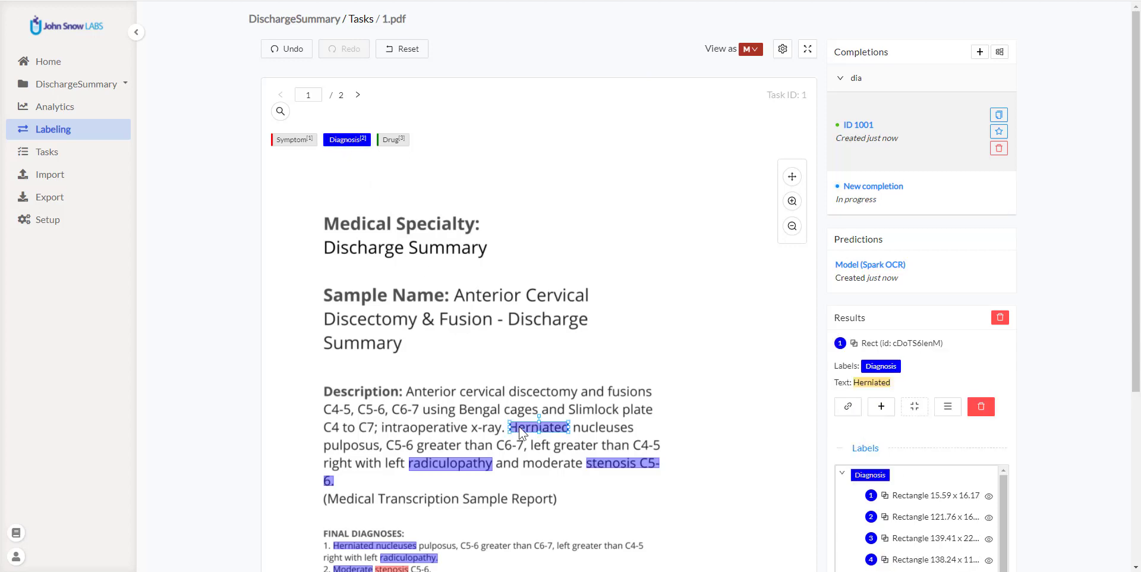
left_click(353, 447)
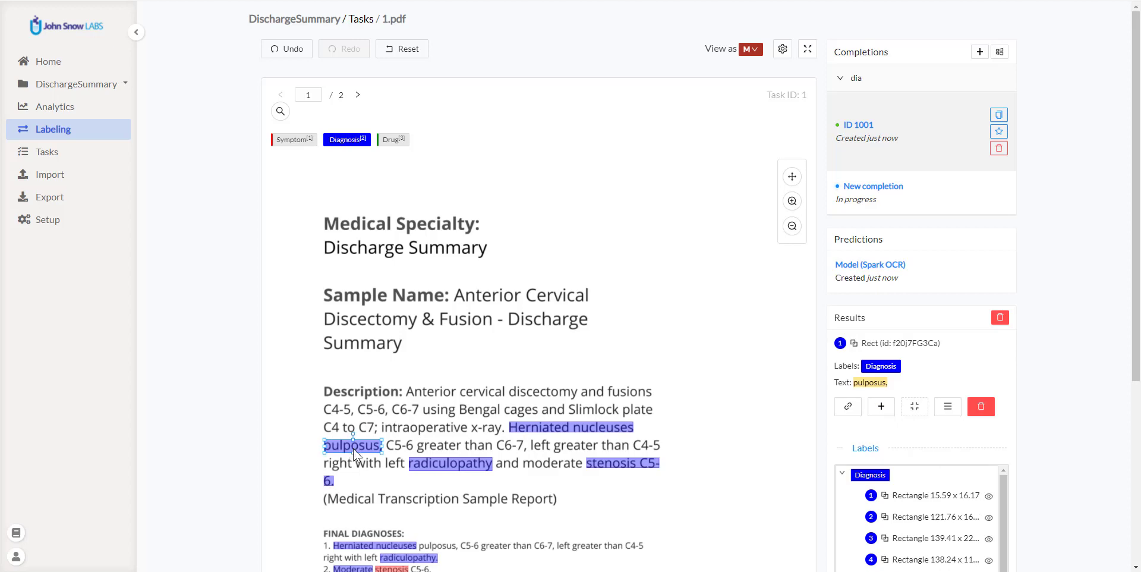
left_click(595, 434)
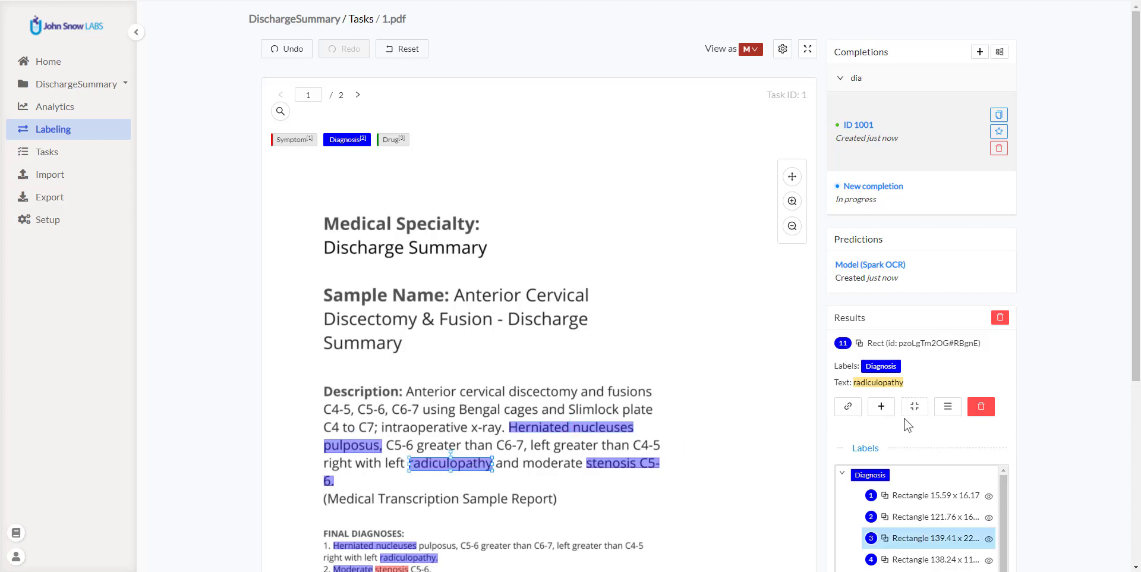
- Replace the "radiculopathy" label in the Description paragraph with a Diagnosis label covering "left radiculopathy"
left_click(982, 407)
key("2")
left_click(391, 462)
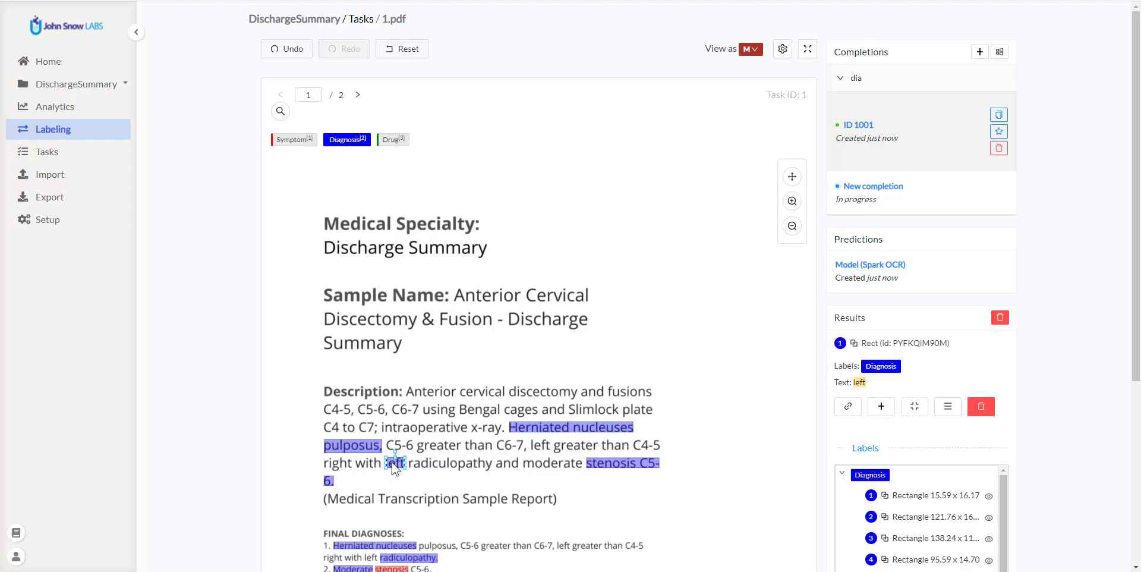
left_click(453, 468, "shift")
- Relabel "Herniated nucleuses pulposus," under Final Diagnoses as one Diagnosis, and label the first "neck pain" as Symptom
scroll(453, 468, "down", 2)
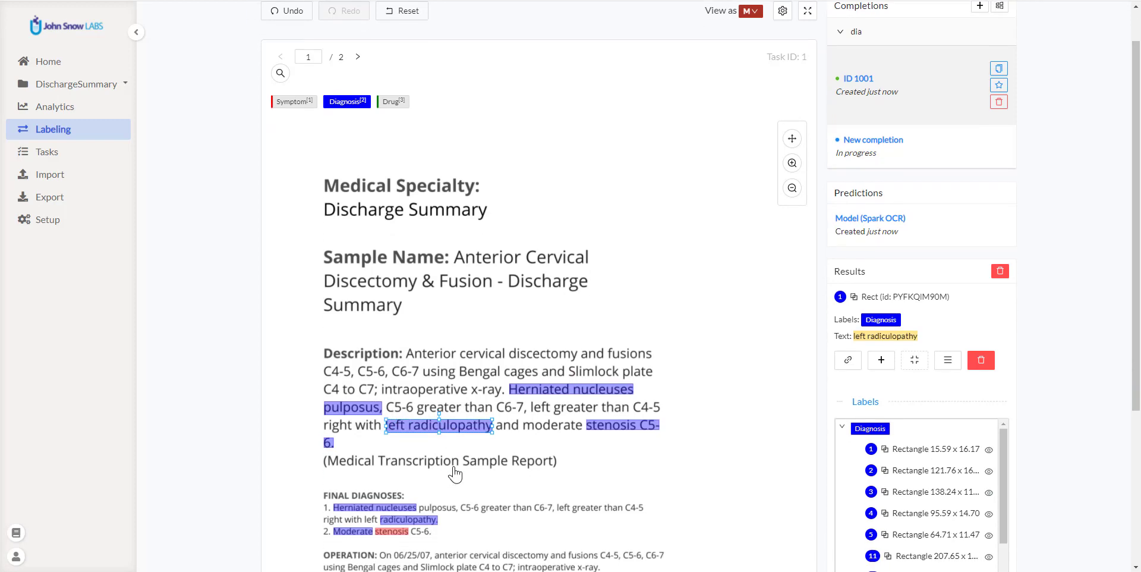
scroll(455, 474, "down", 2)
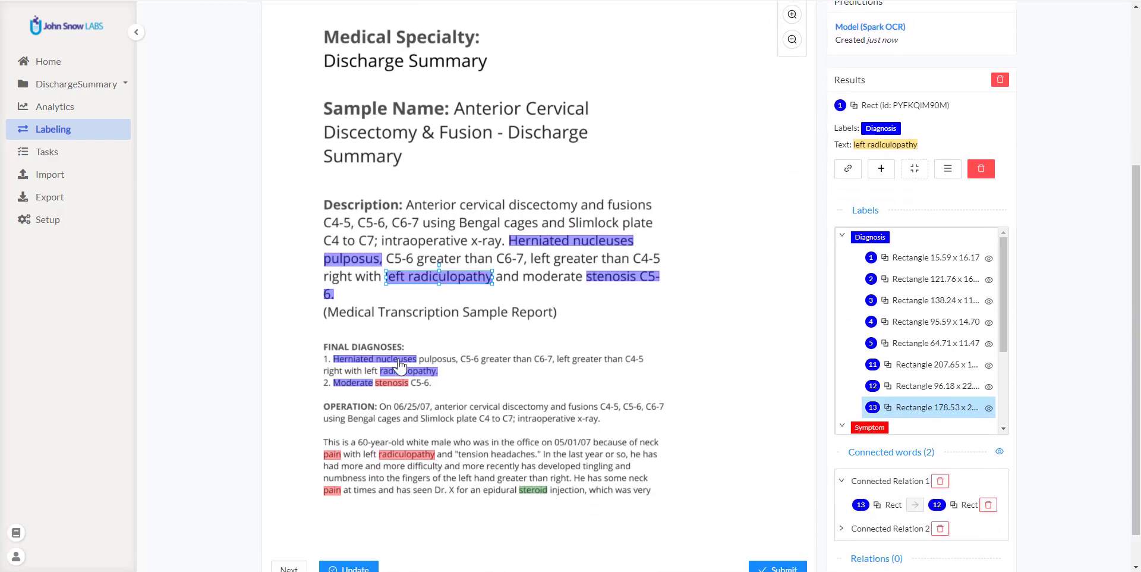
left_click(397, 359)
left_click(981, 168)
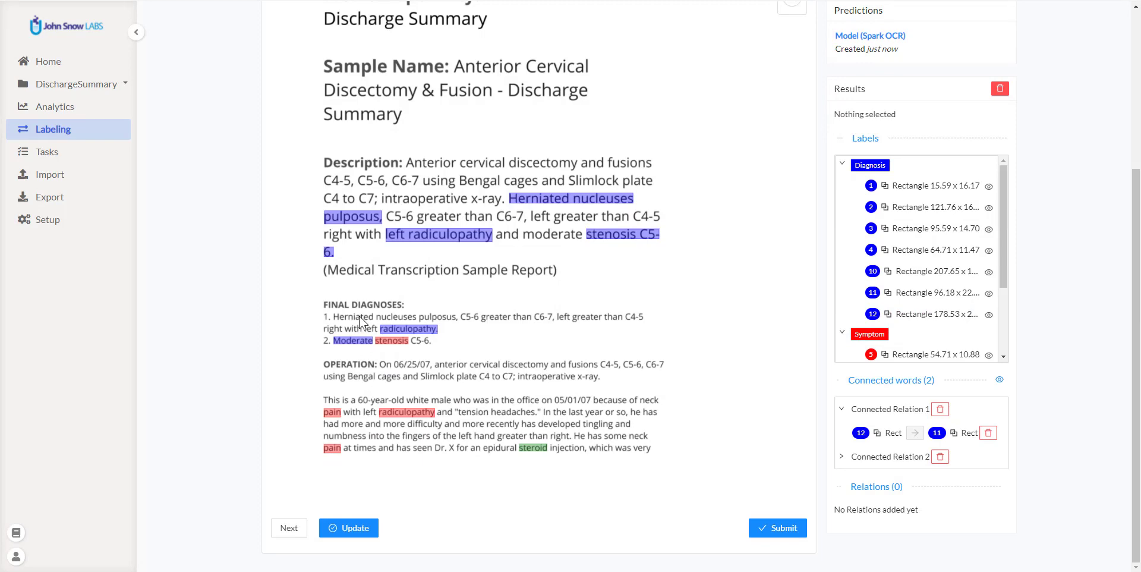
key("ctrl+z")
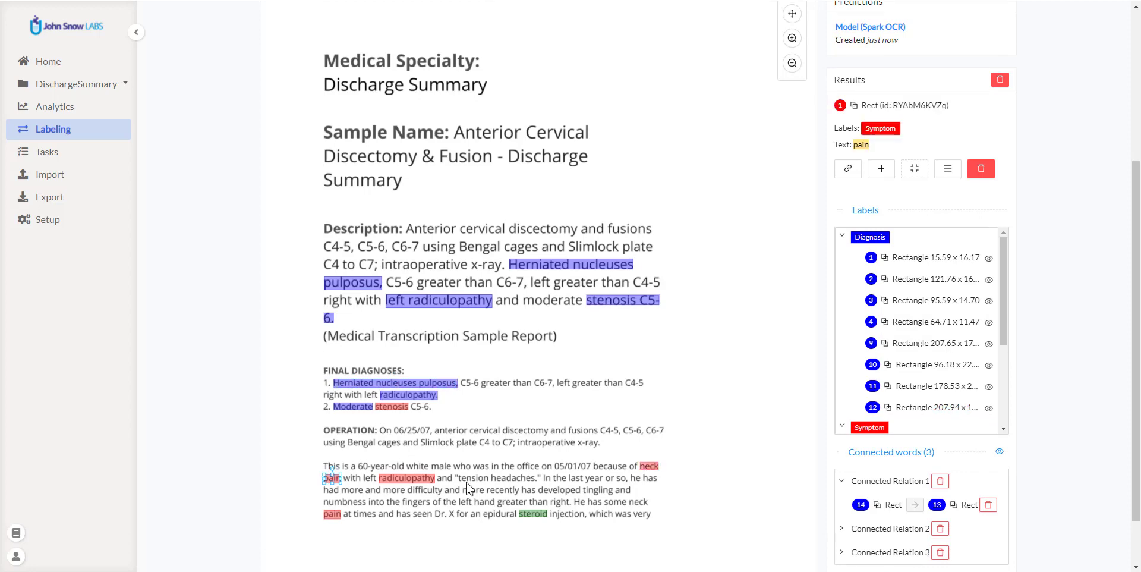
- Label "tingling", "numbness" and the second "neck pain" on page 1 as Symptom and update the completion
left_click(590, 490)
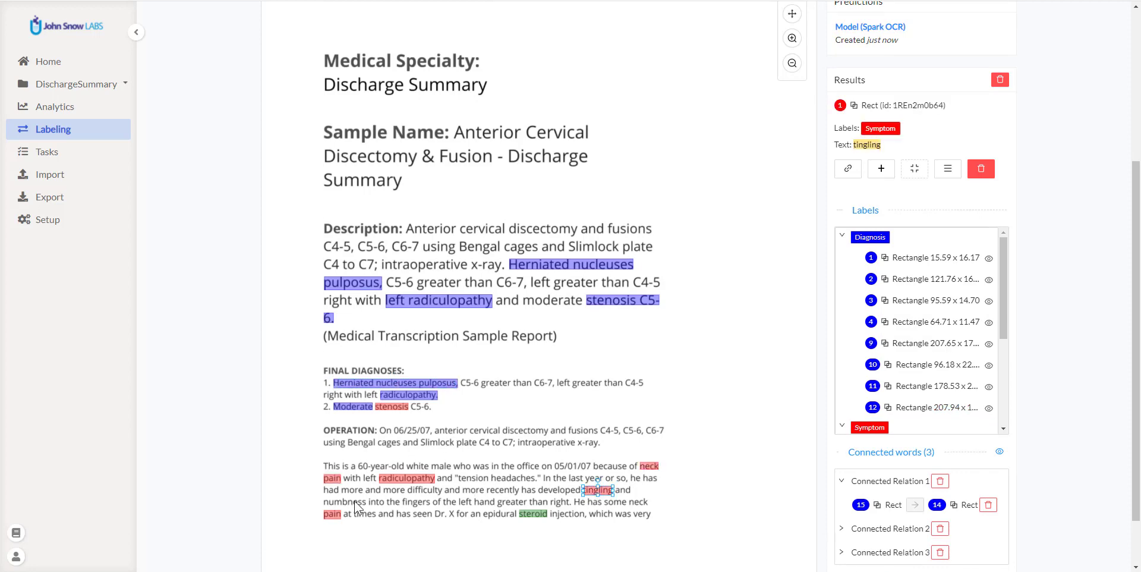
left_click(354, 500)
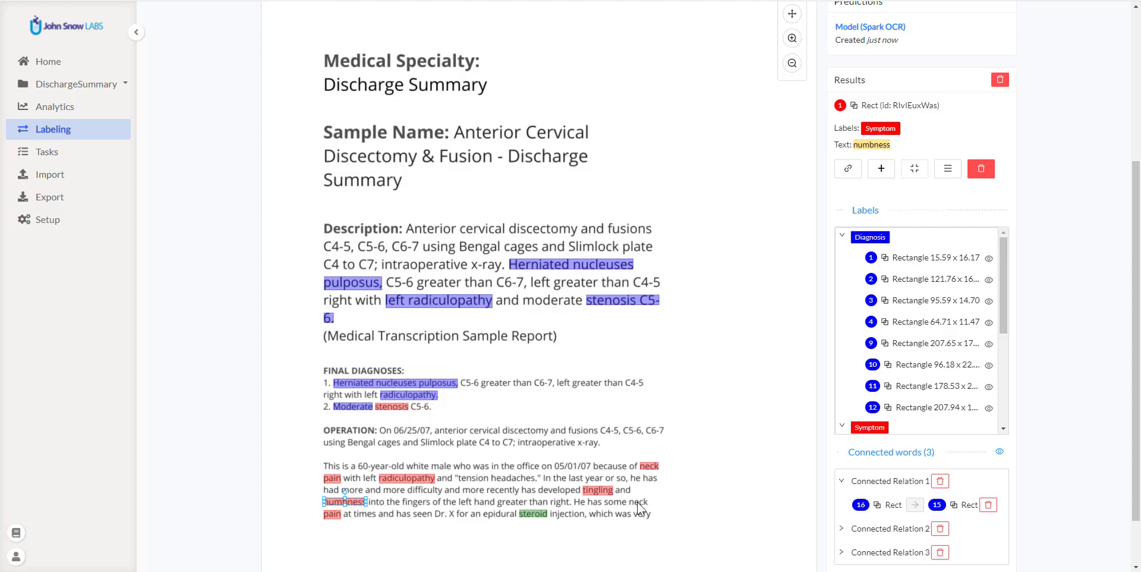
left_click(332, 514)
scroll(665, 522, "down", 1)
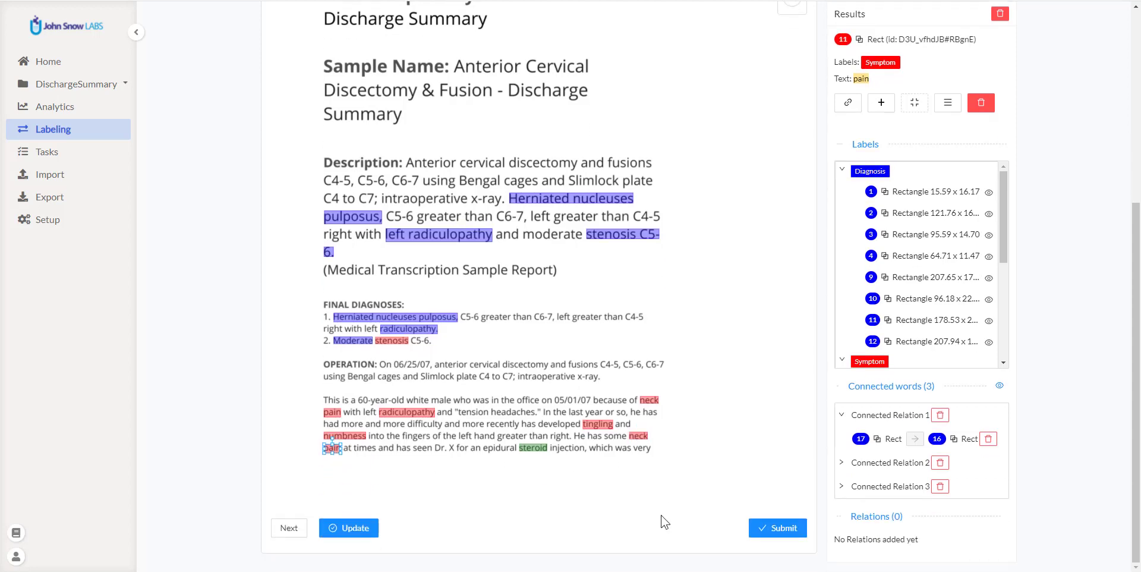
left_click(351, 528)
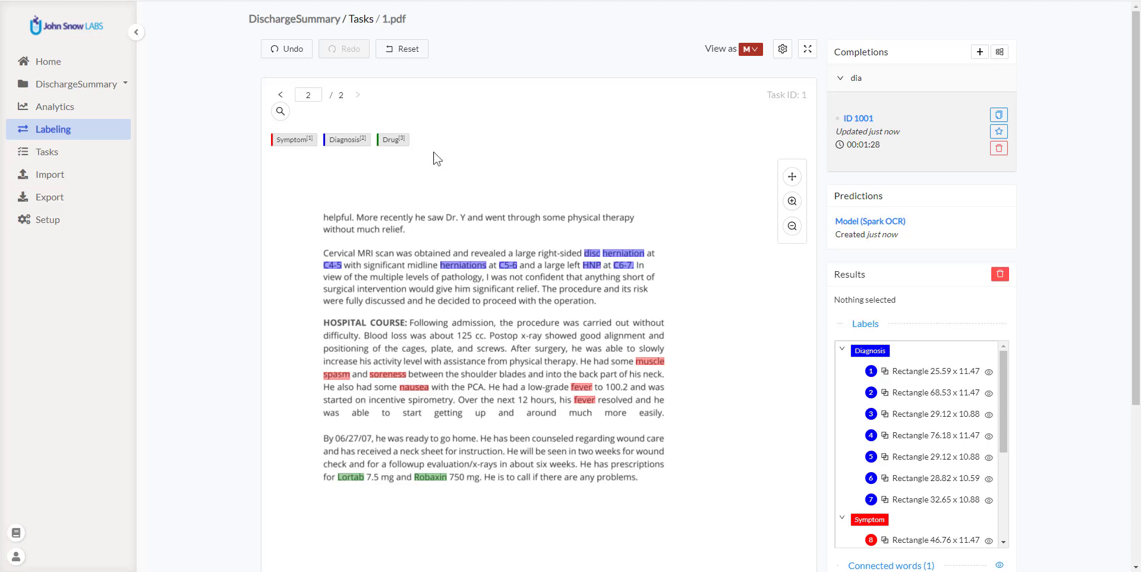
- On page 2, replace the separate "disc" and "herniation" labels with one Diagnosis label covering "right-sided disc herniation"
left_click(592, 254)
left_click(984, 365)
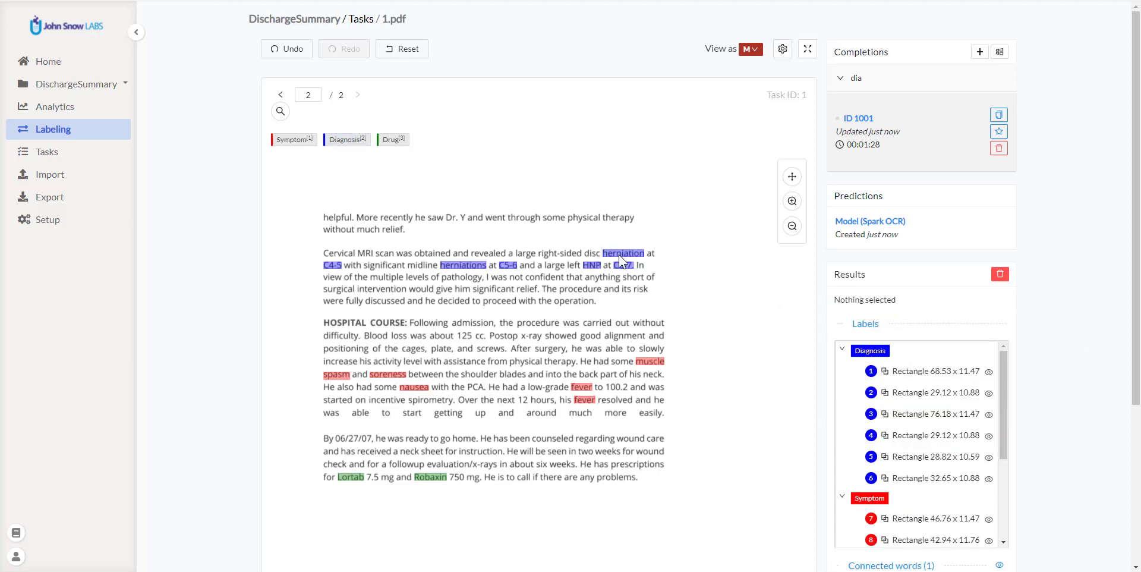
left_click(619, 255)
left_click(981, 364)
key("2")
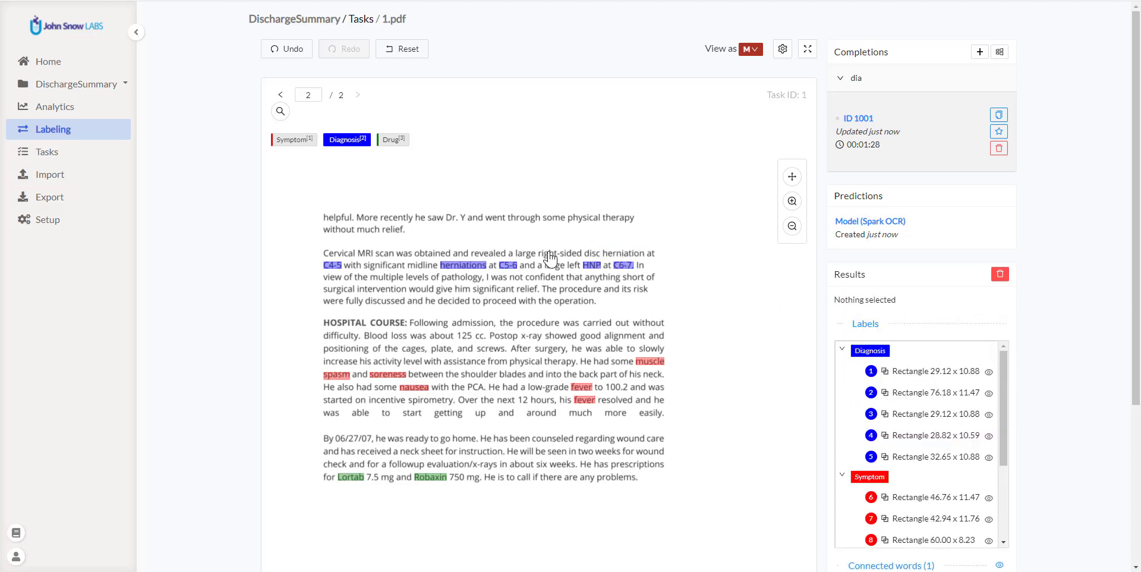
left_click_drag(539, 258, 644, 249)
left_click(636, 252)
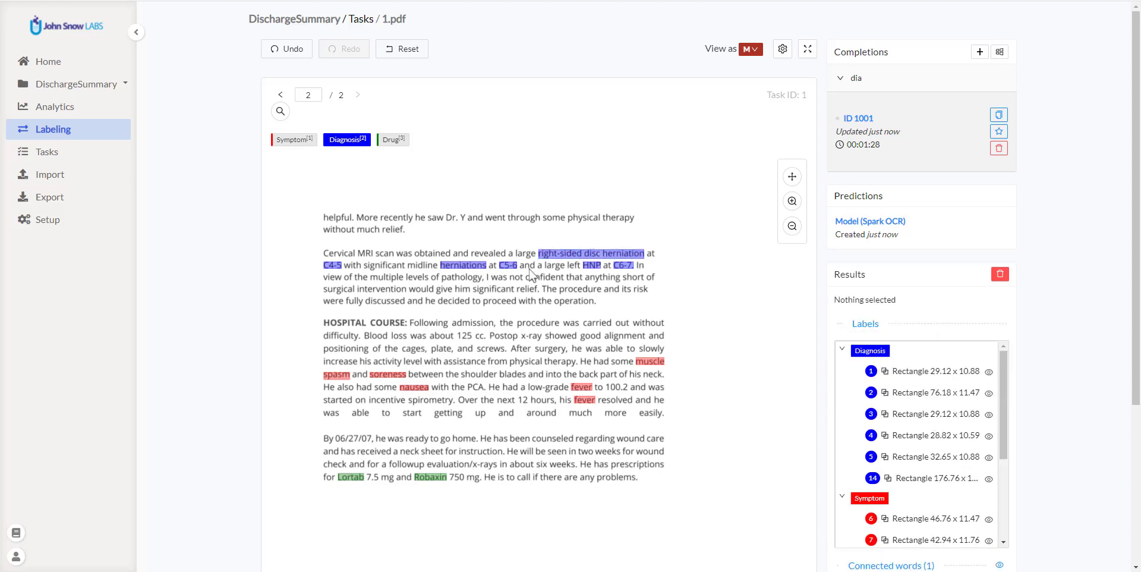
- Delete the separate C5-6 label and extend the "herniations" Diagnosis label to cover "herniations at C5-6"
left_click(508, 266)
left_click(982, 363)
left_click(452, 265)
left_click_drag(487, 265, 516, 265)
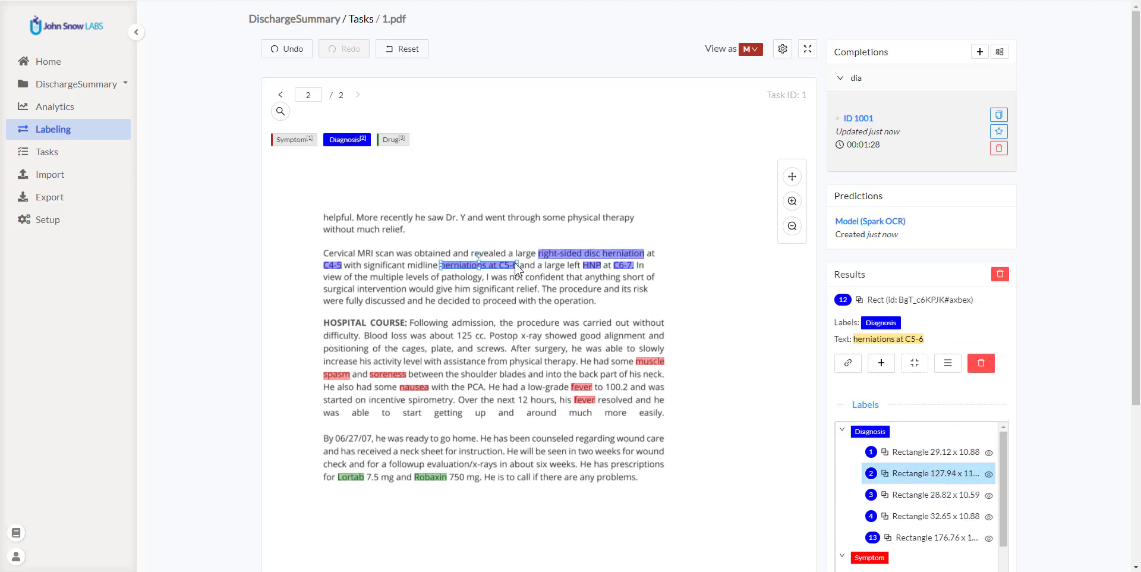
- Delete the separate C6-7 label and extend the HNP Diagnosis label to cover "HNP at C6-7."
left_click(592, 265)
left_click(615, 266)
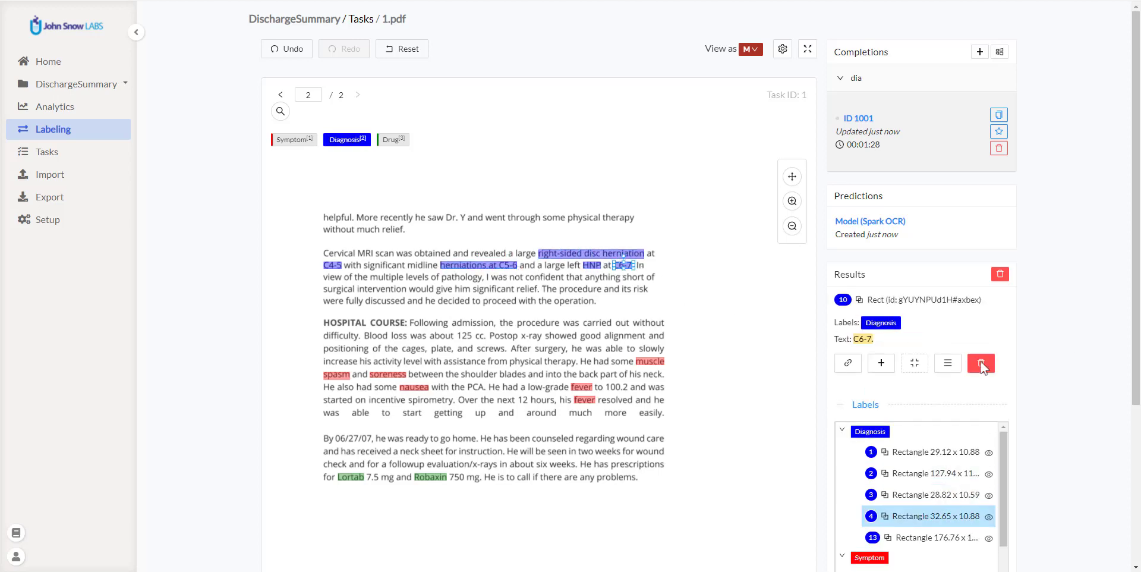
left_click(983, 363)
left_click(594, 266)
left_click_drag(601, 265, 630, 265)
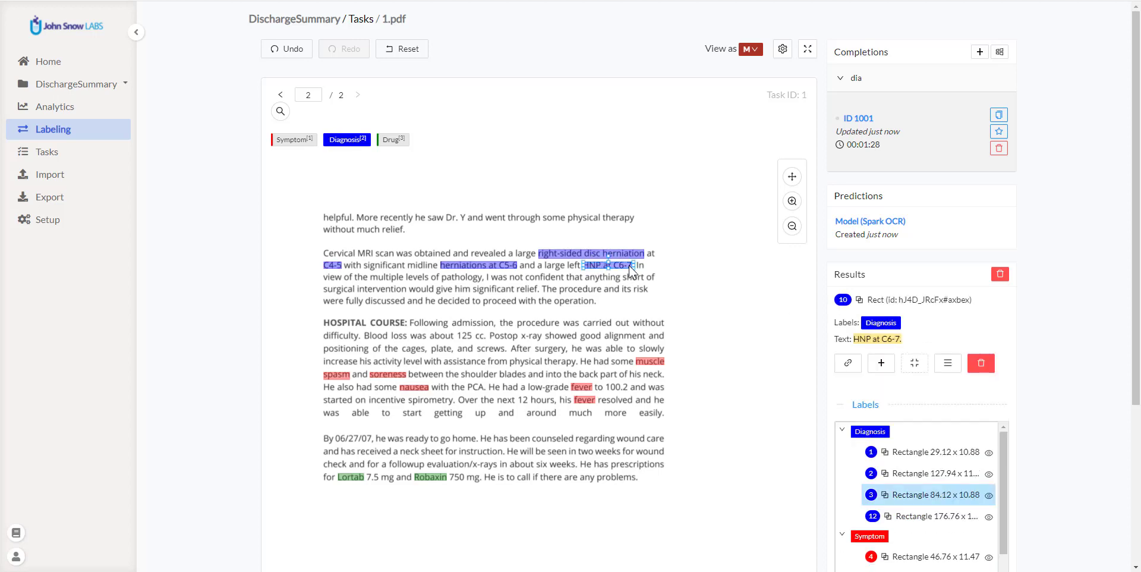
- Submit the corrected completion for 1.pdf and return to the project's task list
scroll(629, 266, "down", 4)
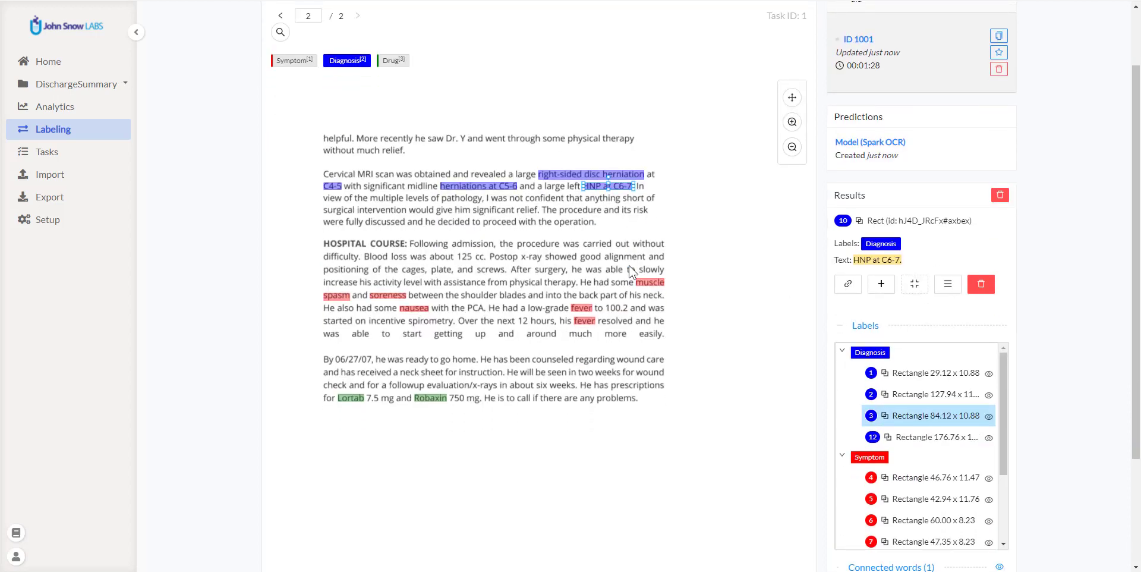
scroll(629, 265, "down", 5)
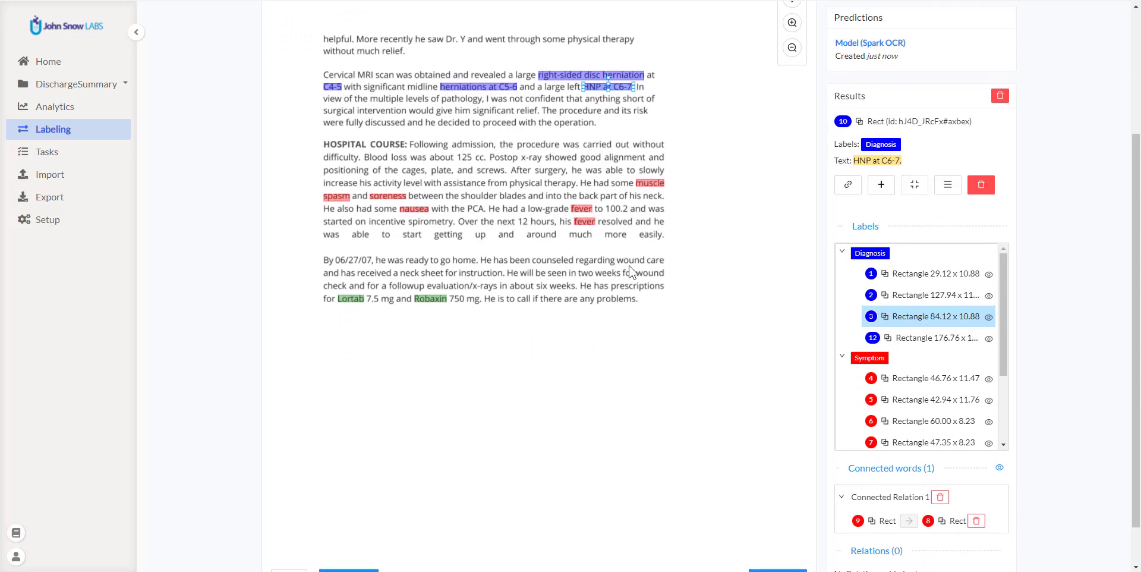
scroll(629, 271, "down", 3)
left_click(771, 530)
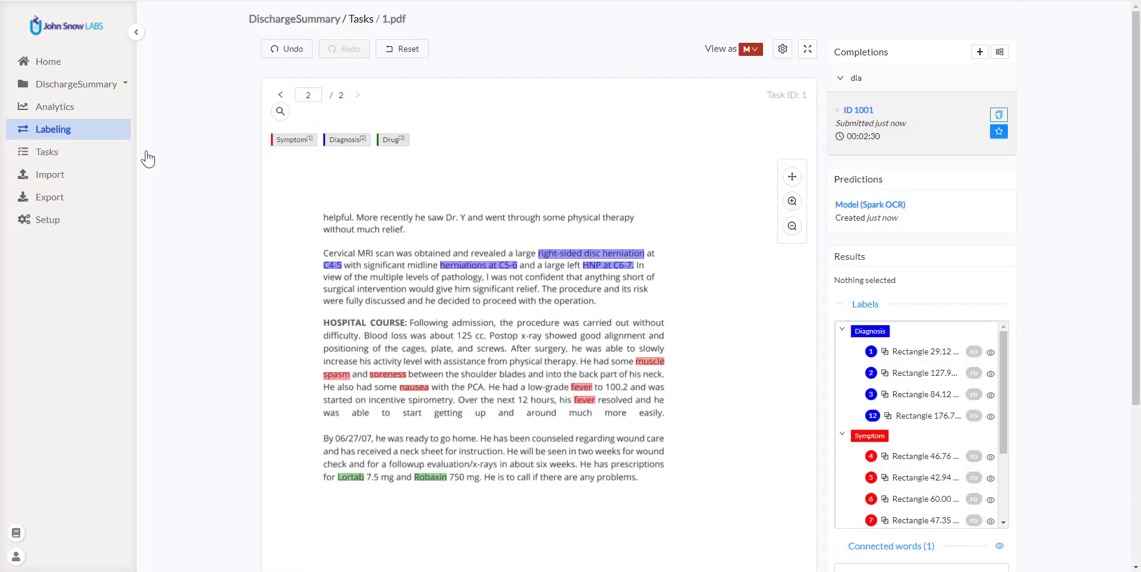
left_click(88, 153)
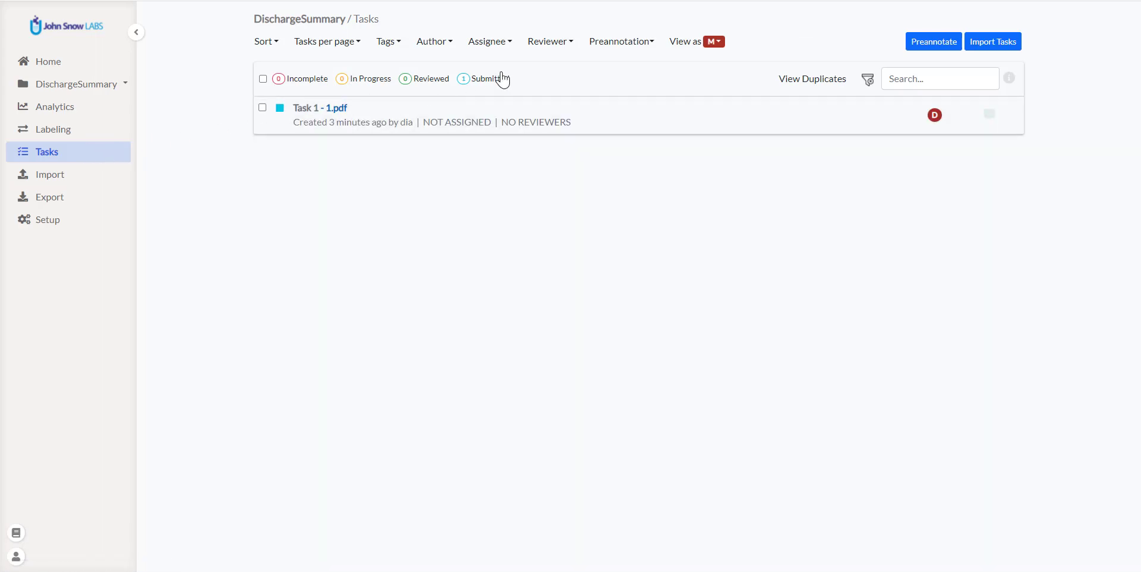
- Import 100TasksAnnotated.zip into the DischargeSummary project and open the list of imported tasks
left_click(95, 180)
left_click(553, 97)
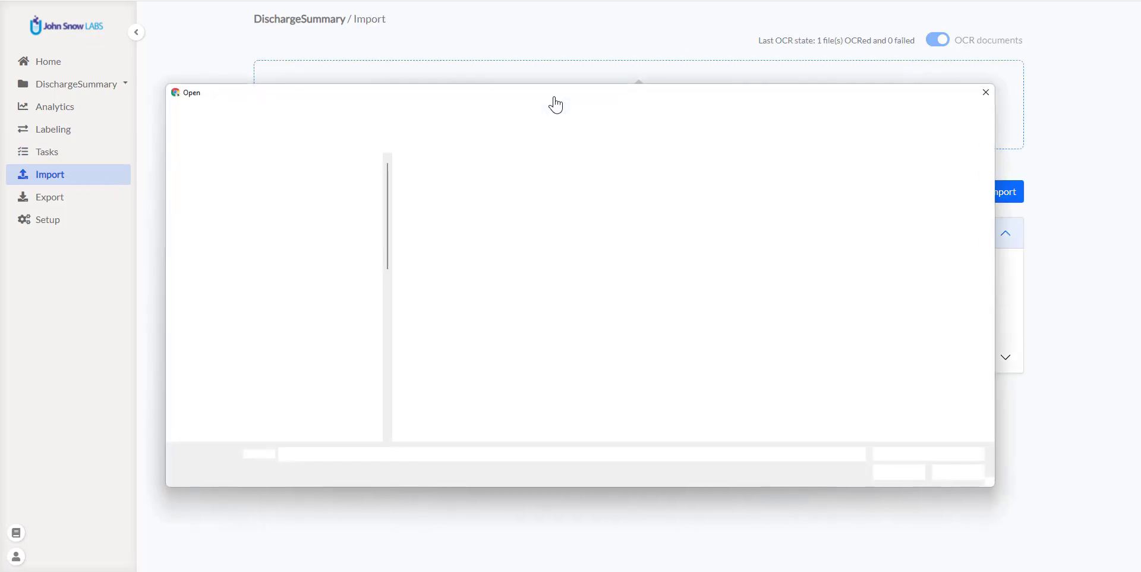
left_click(467, 217)
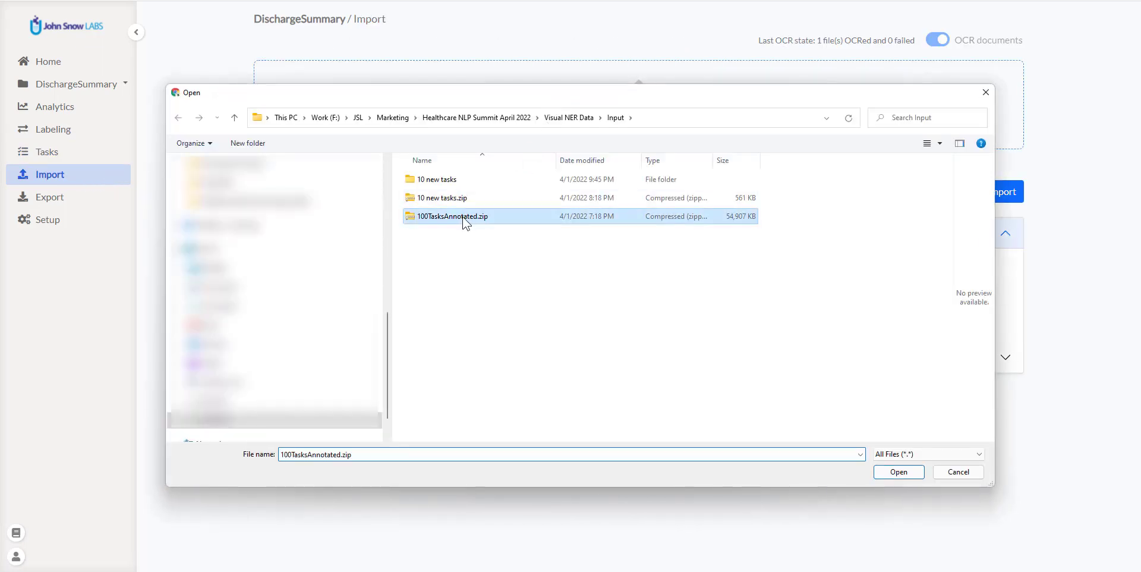
left_click(899, 472)
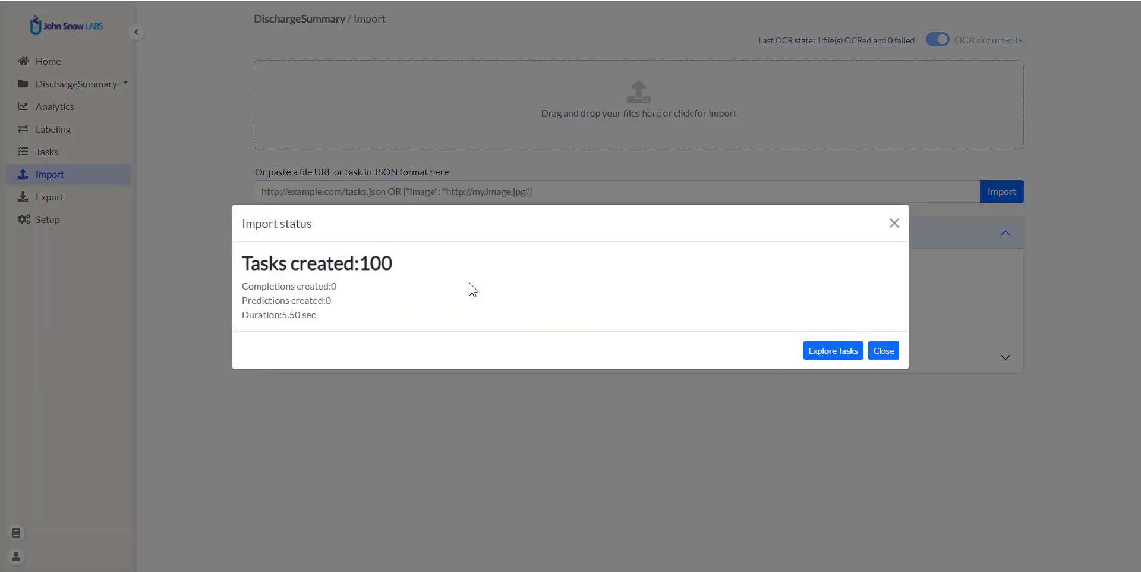
left_click(851, 355)
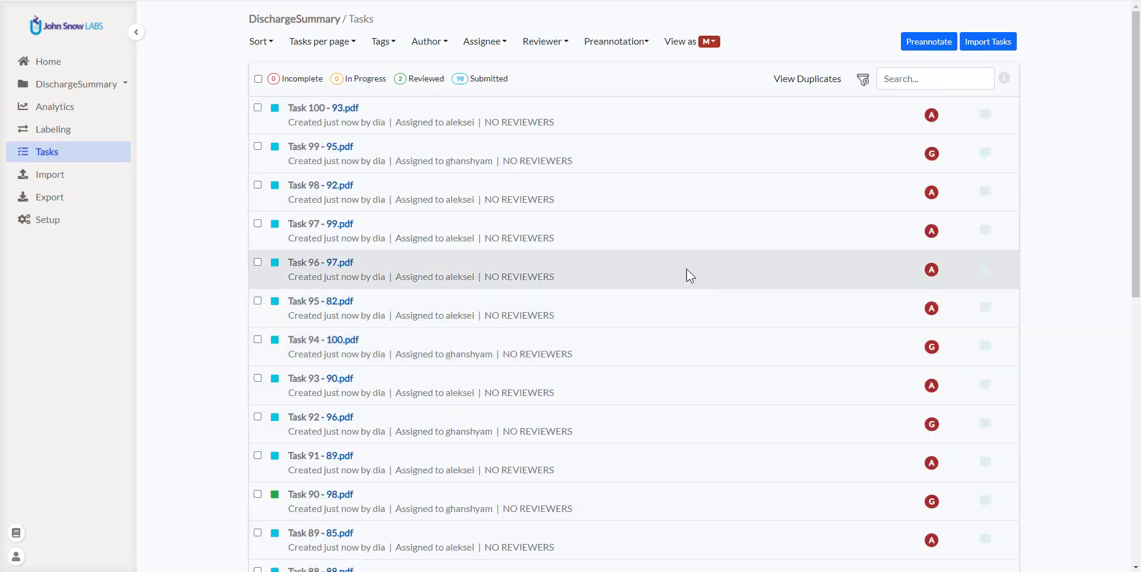
- Set the DischargeSummary project's training epochs to 5, save the training settings, and train the model with deployment after successful training
left_click(70, 224)
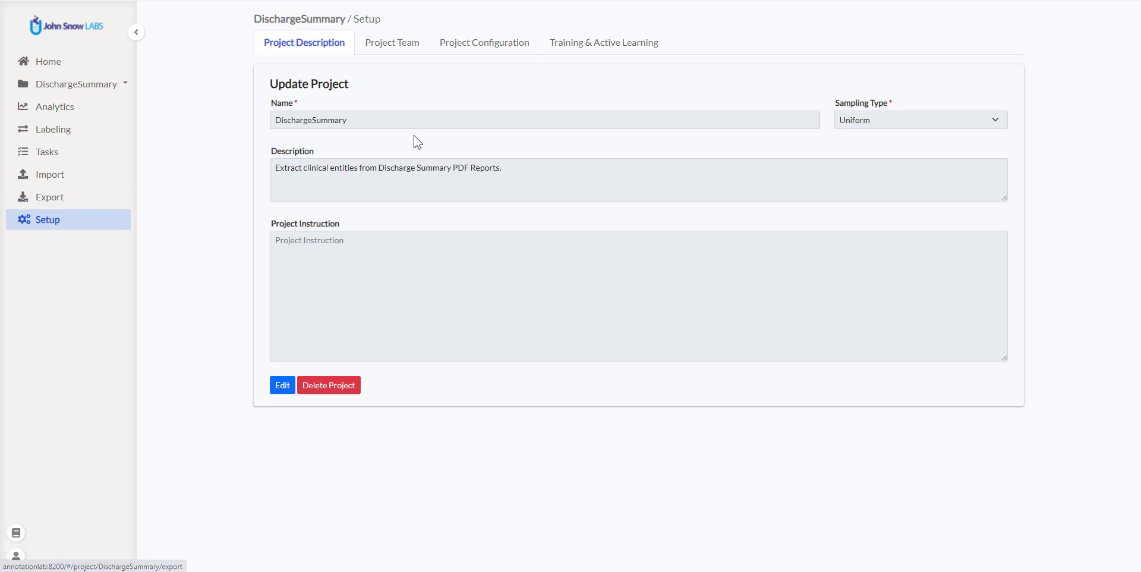
left_click(579, 47)
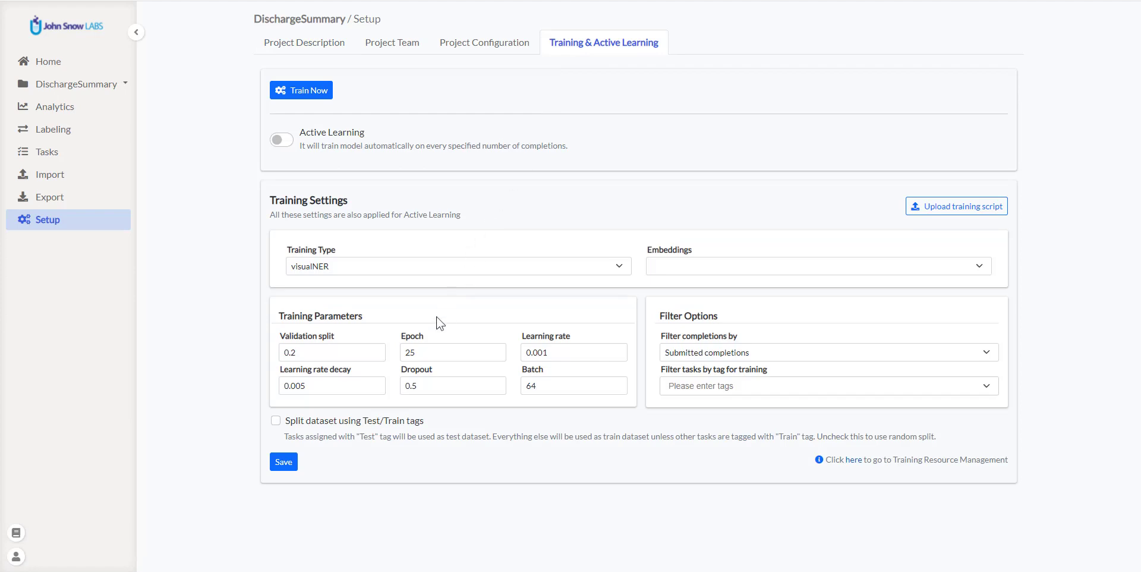
left_click_drag(493, 352, 397, 354)
type("5")
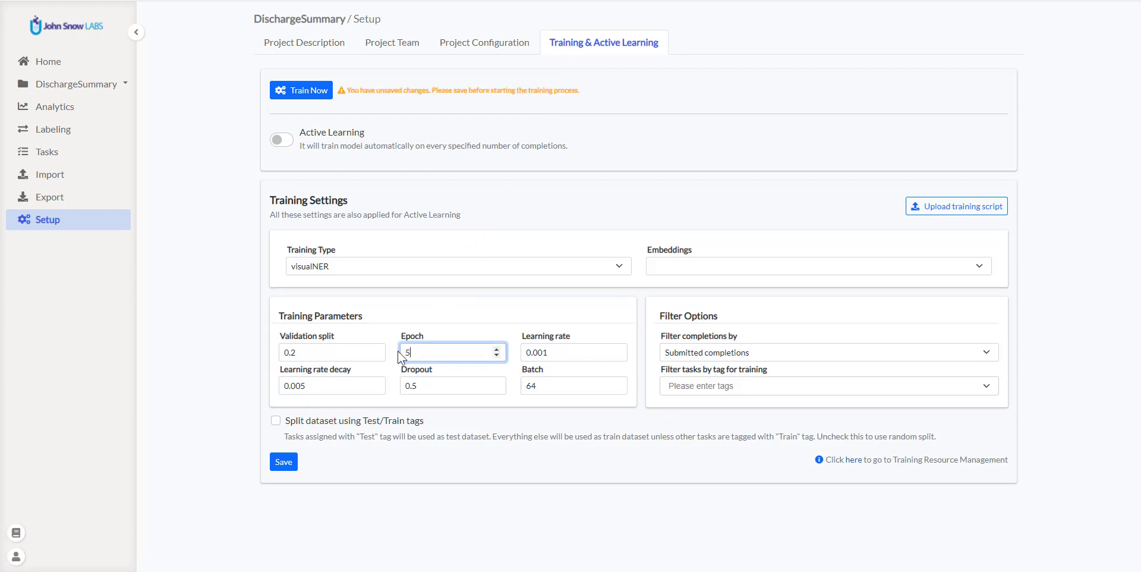
left_click(285, 464)
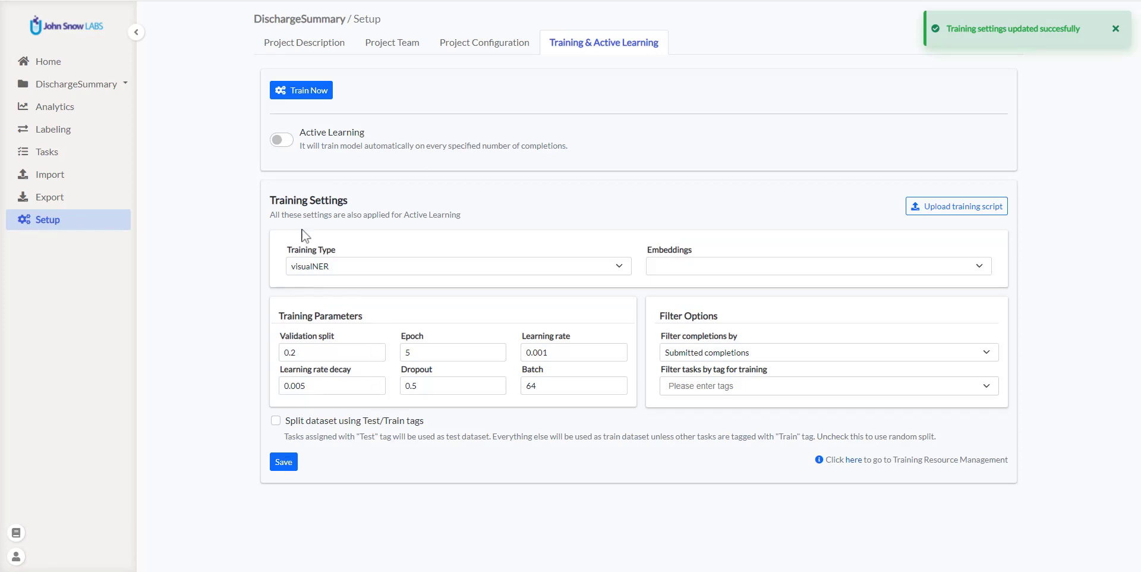
left_click(315, 93)
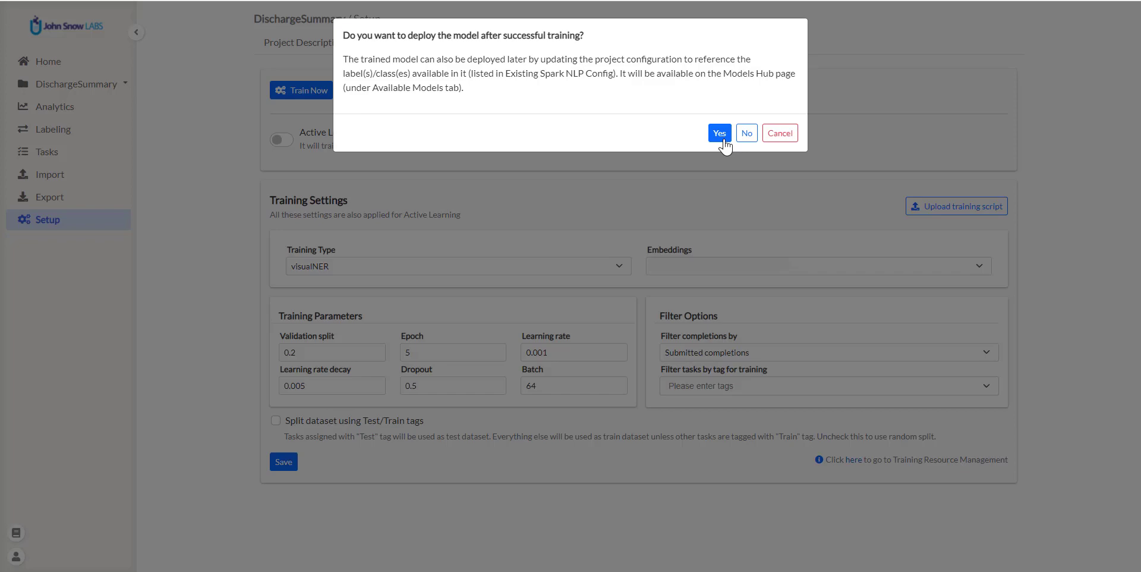
left_click(724, 142)
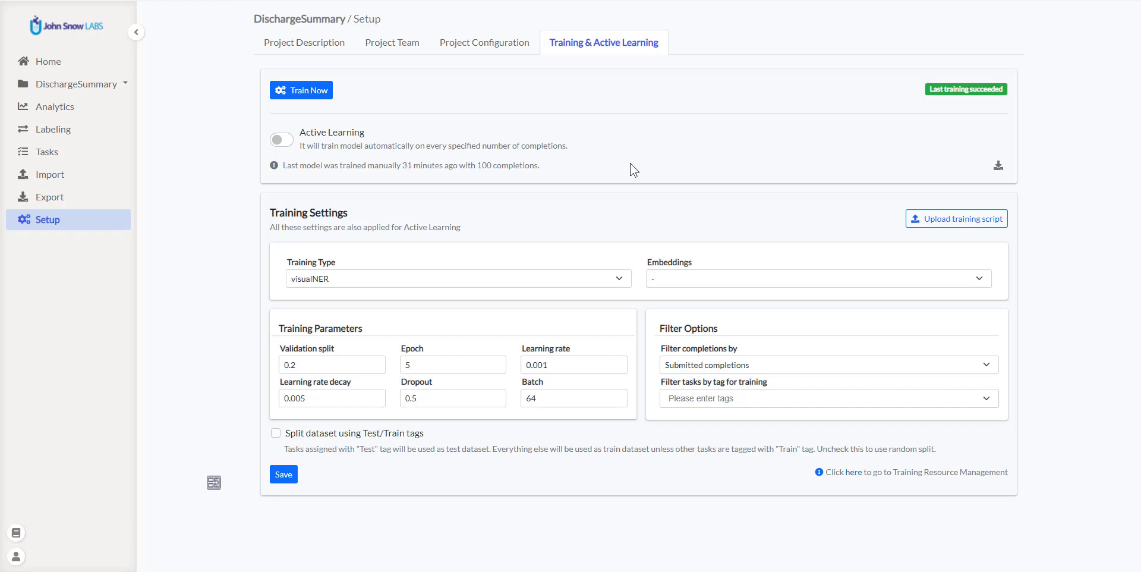
- Find visualner_DischargeSummary.model among the available models in the Models Hub and show its management options
left_click(106, 69)
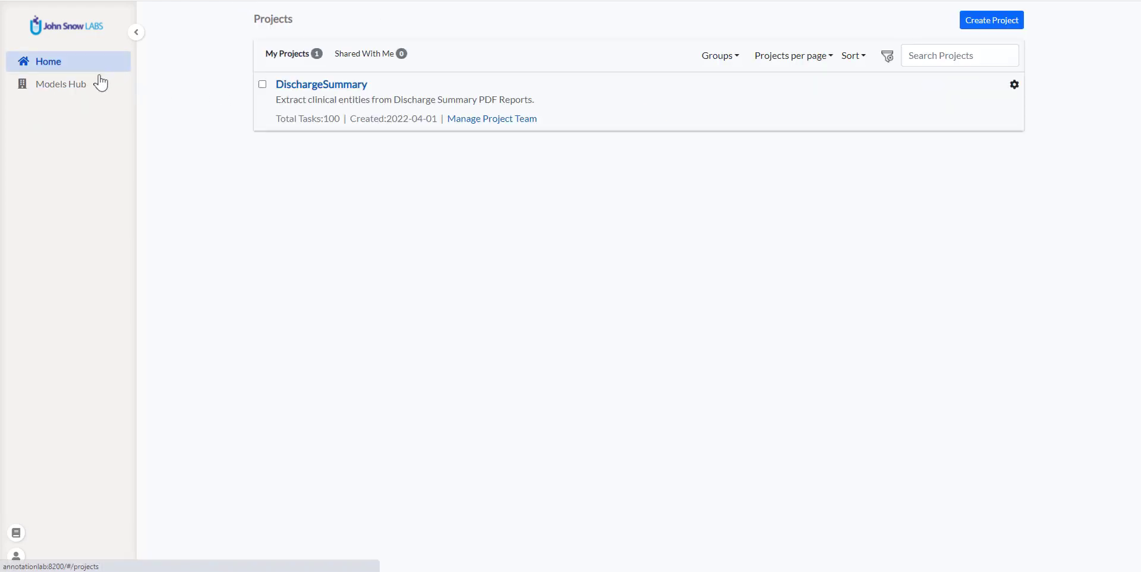
left_click(89, 85)
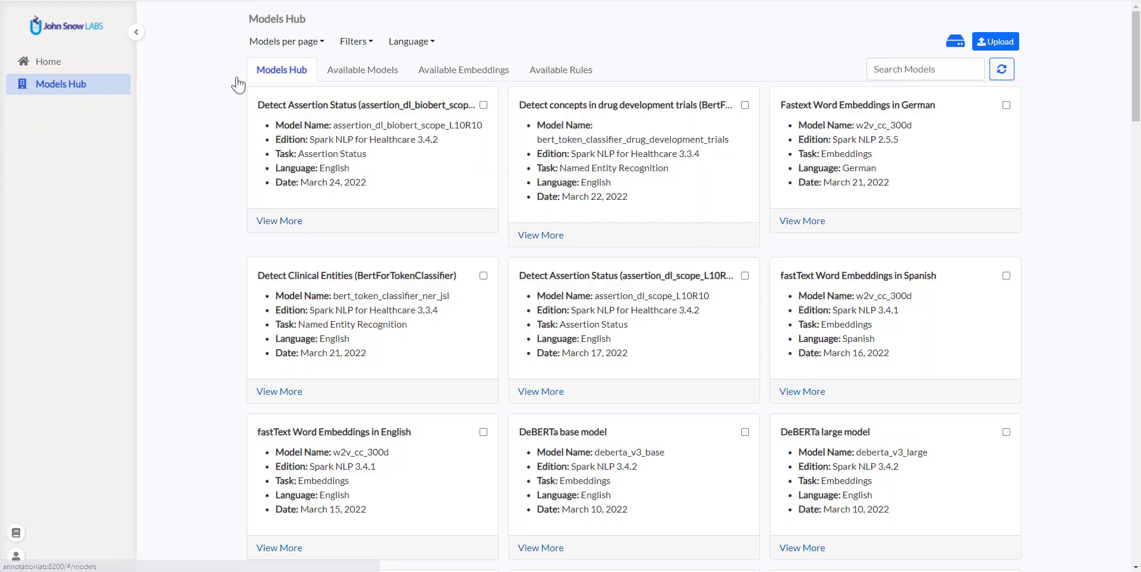
left_click(350, 72)
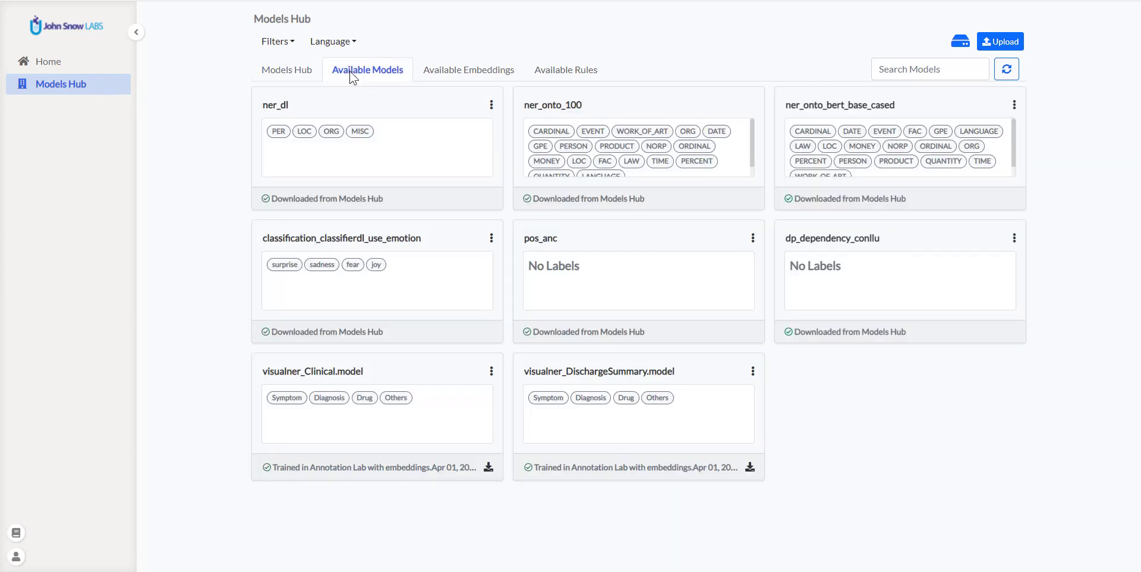
left_click(753, 372)
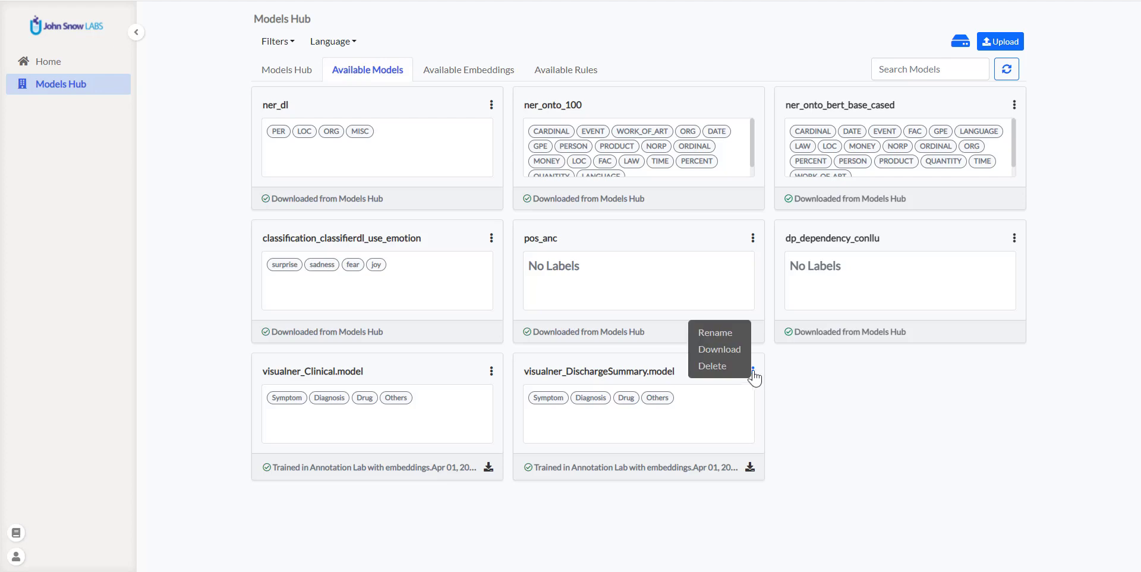